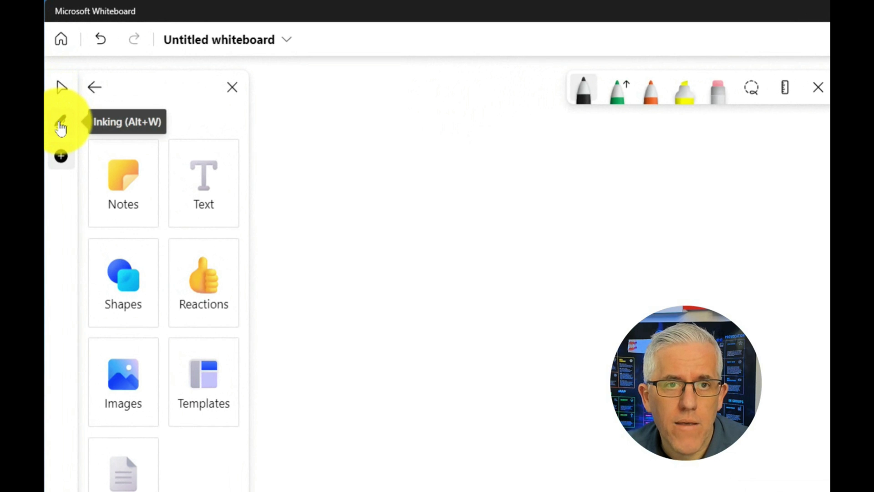
Step: Toggle inking mode off and on, then review the black pen's colour and thickness options
left_click(61, 125)
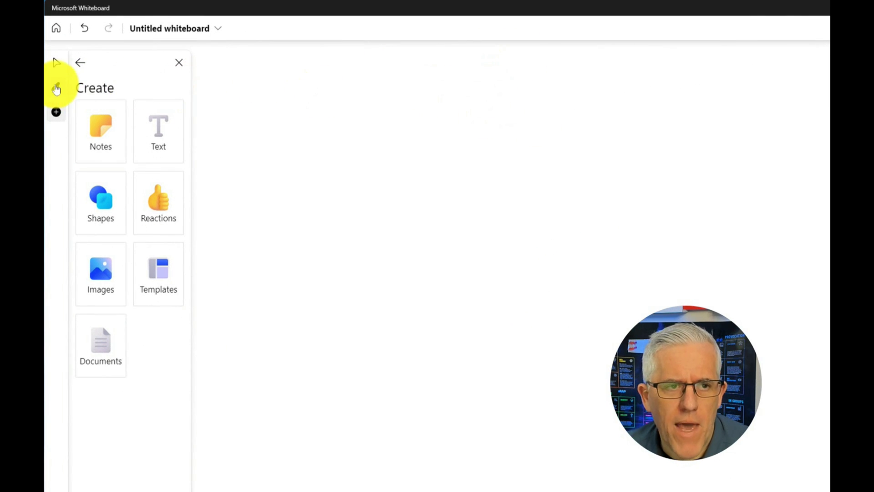
left_click(56, 87)
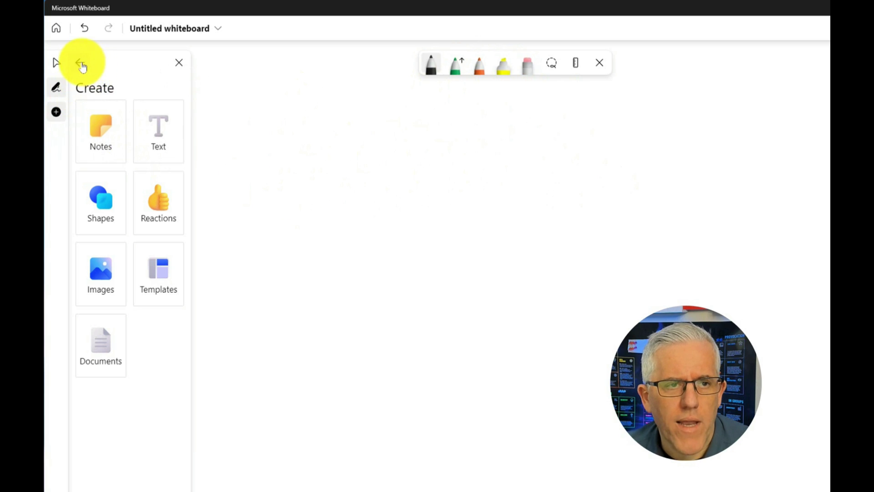
left_click(81, 63)
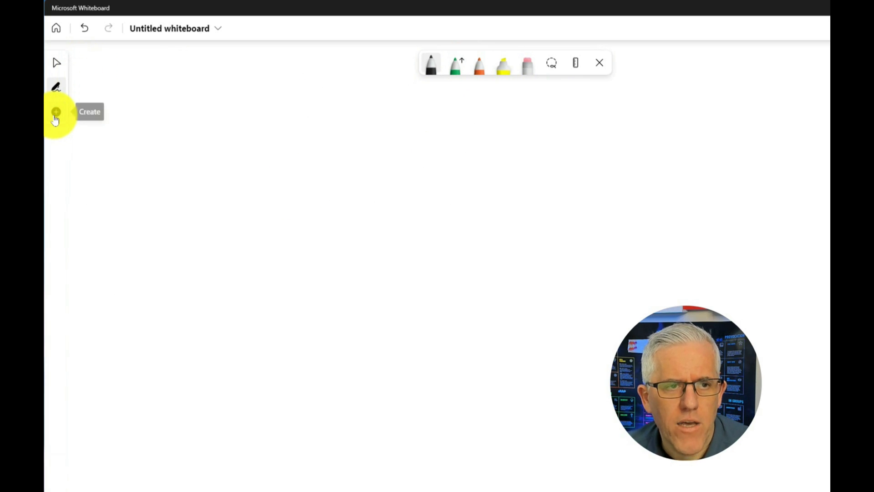
left_click(56, 112)
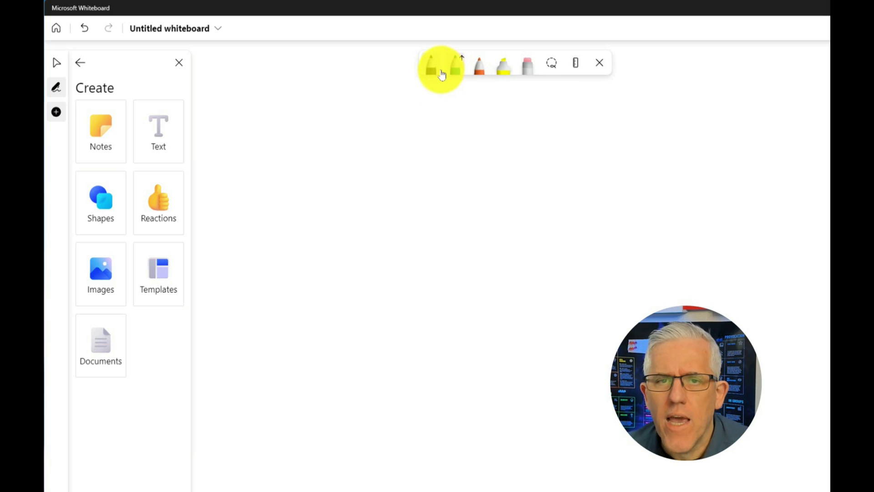
left_click(430, 65)
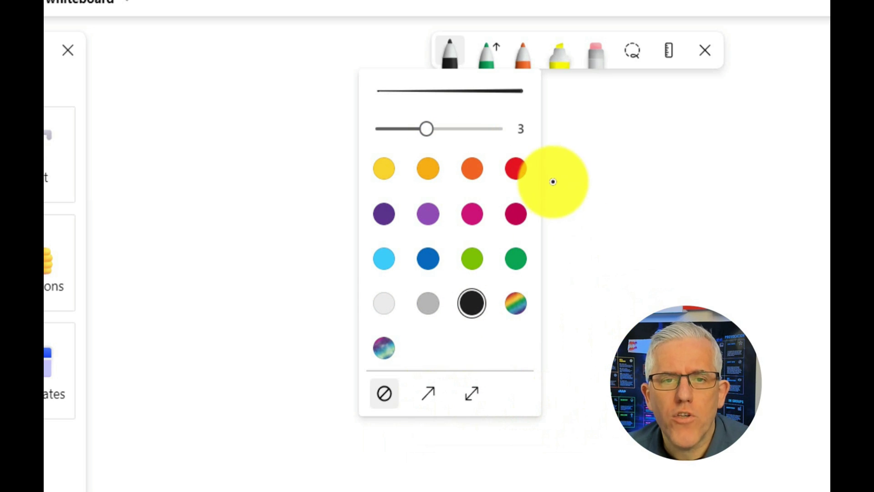
left_click(586, 158)
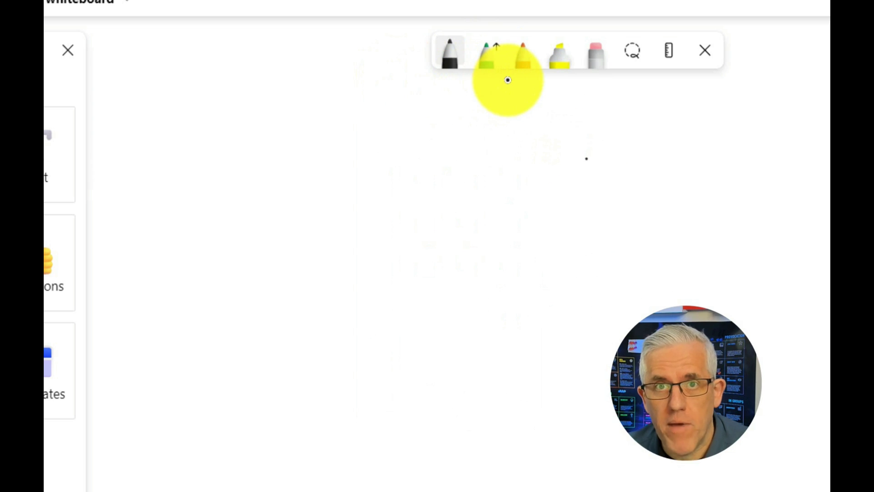
Step: Recolour the orange pen magenta and draw a magenta zigzag on the canvas
left_click(524, 59)
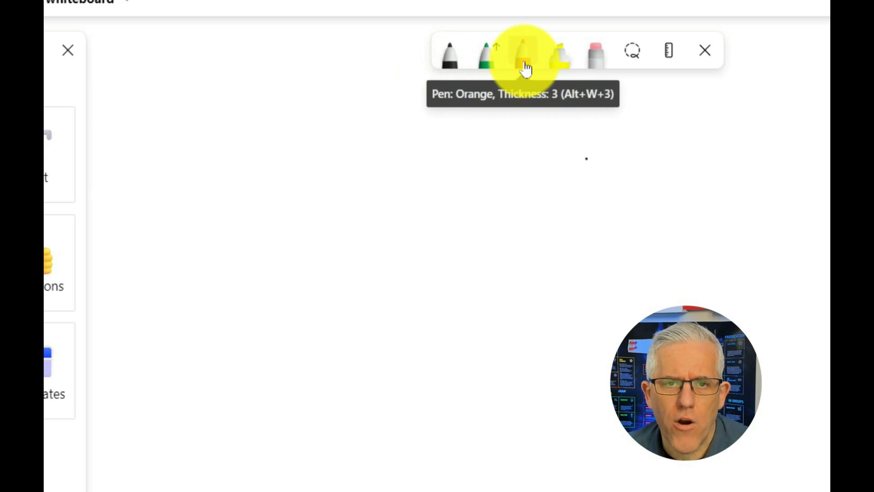
left_click(526, 68)
left_click(544, 214)
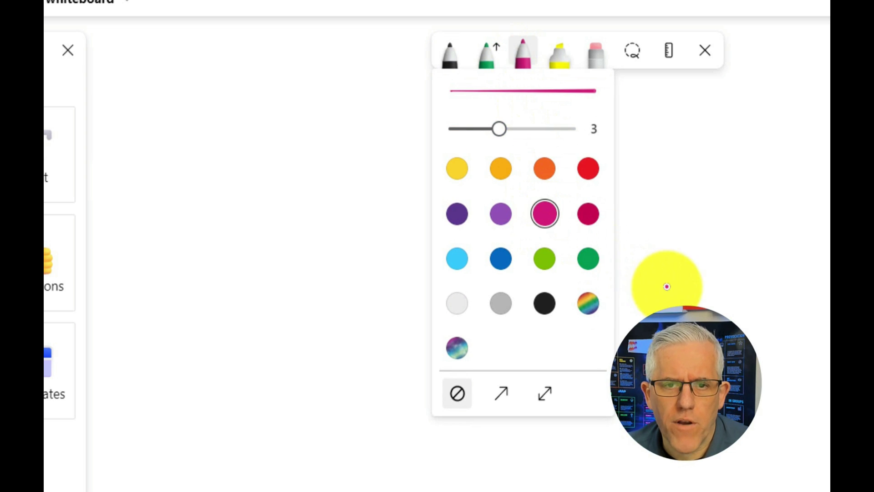
left_click(671, 279)
left_click_drag(666, 260, 829, 310)
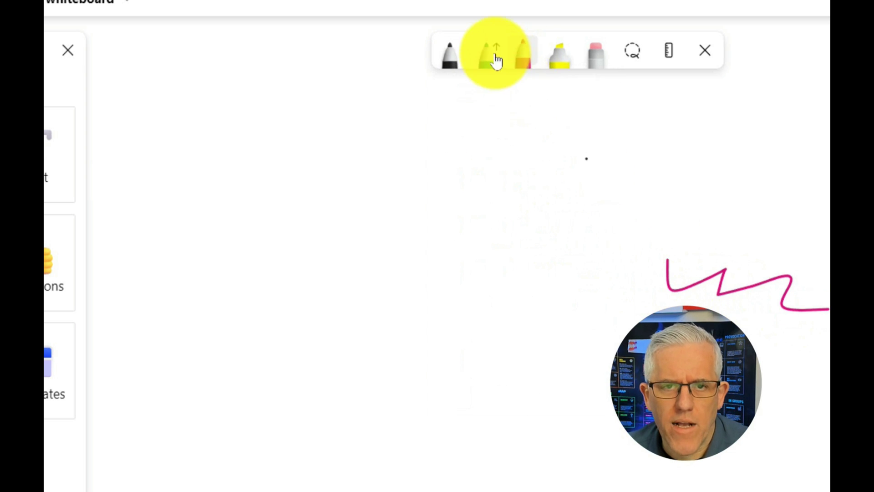
Step: Recolour that pen yellow for a zigzag above, then draw a black zigzag to the left
left_click(536, 63)
left_click(457, 171)
left_click_drag(658, 205, 765, 225)
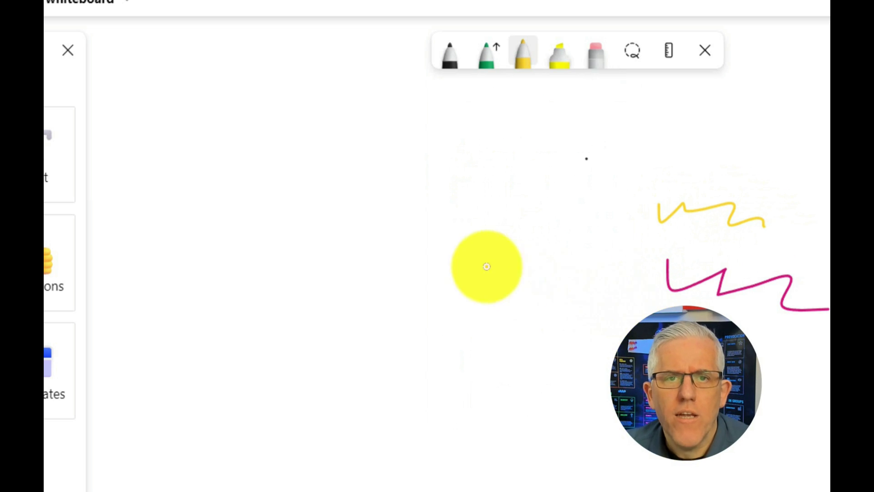
left_click(451, 62)
mouse_move(398, 163)
left_mouse_down()
mouse_move(410, 195)
mouse_move(535, 220)
mouse_move(535, 235)
left_mouse_up()
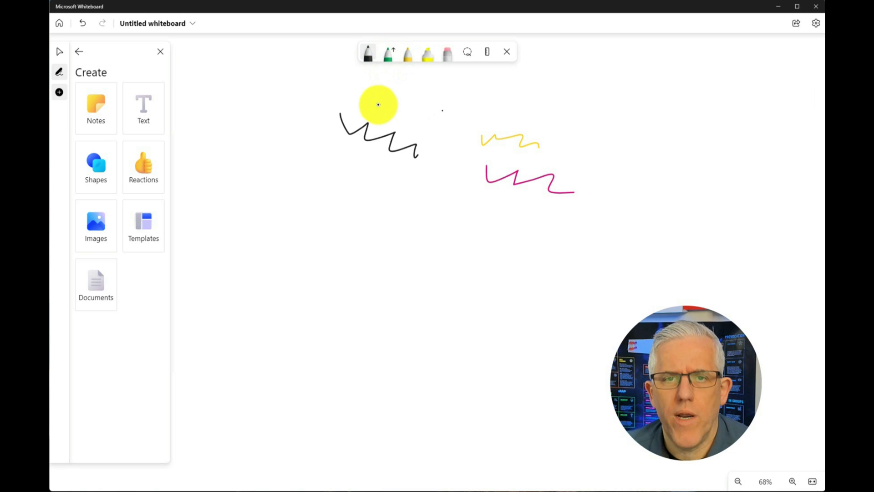
Step: Check the yellow highlighter's options, then erase the black and yellow zigzags
left_click(428, 54)
left_click(429, 55)
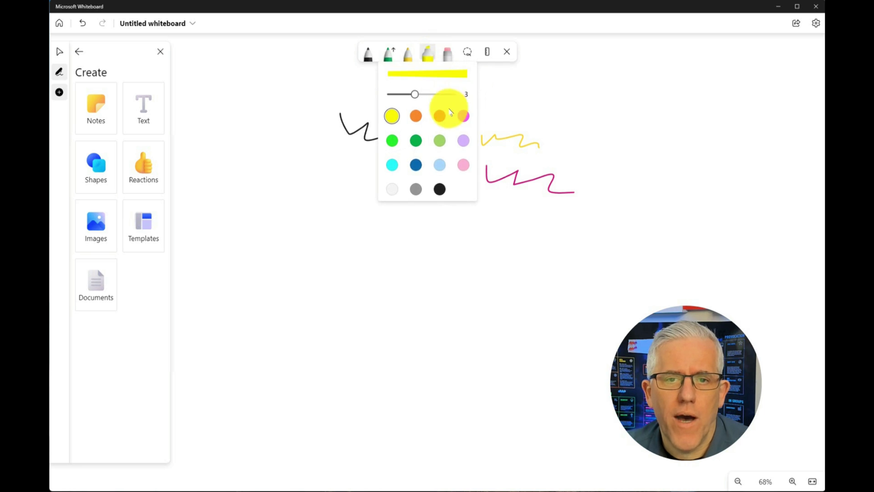
left_click(463, 233)
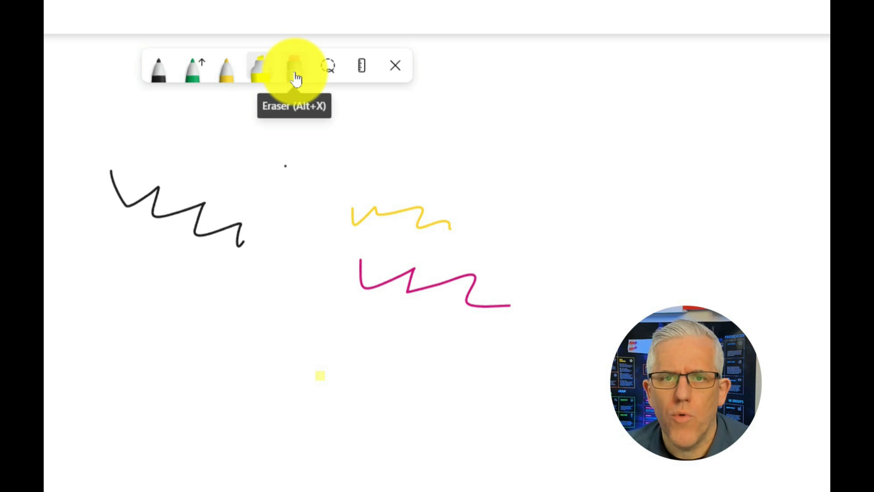
left_click(295, 78)
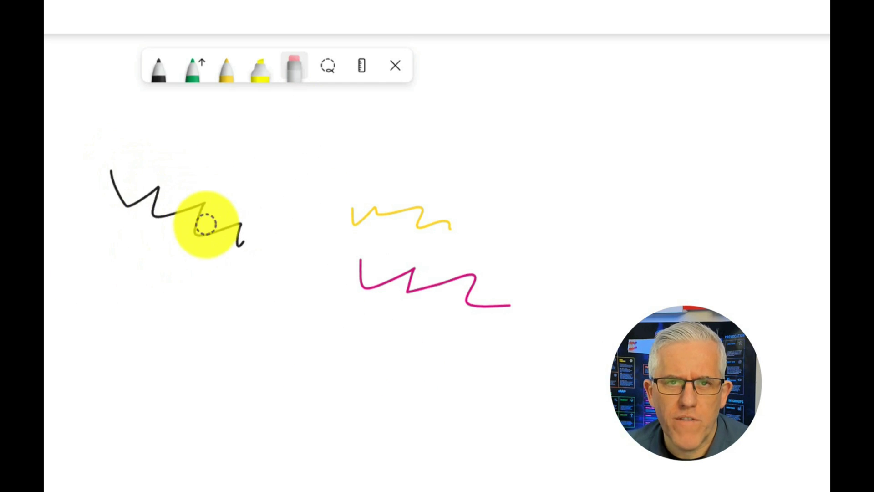
mouse_move(138, 179)
left_mouse_down()
mouse_move(151, 195)
mouse_move(271, 185)
mouse_move(352, 231)
mouse_move(403, 227)
mouse_move(445, 267)
mouse_move(314, 178)
left_mouse_up()
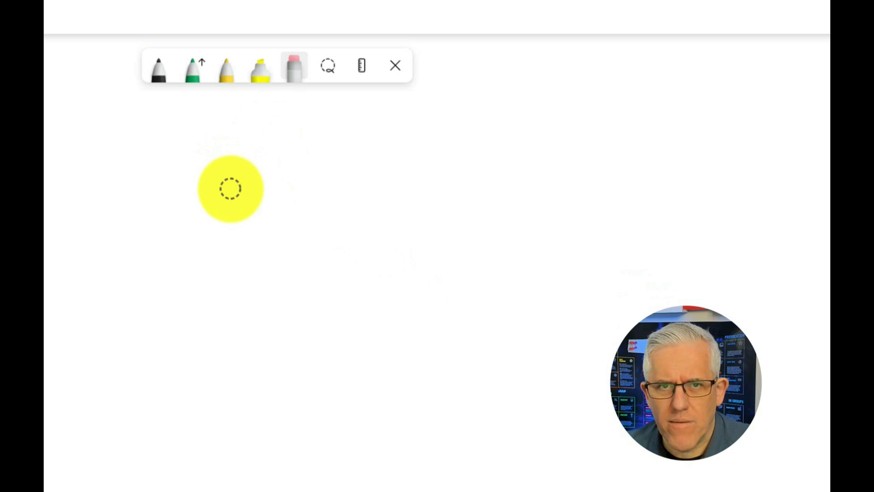
Step: Draw a looping black zigzag and a second black stroke lower down
left_click(157, 70)
mouse_move(159, 178)
left_mouse_down()
mouse_move(132, 190)
mouse_move(228, 238)
mouse_move(413, 275)
left_mouse_up()
mouse_move(266, 325)
left_mouse_down()
mouse_move(306, 425)
mouse_move(77, 358)
left_mouse_up()
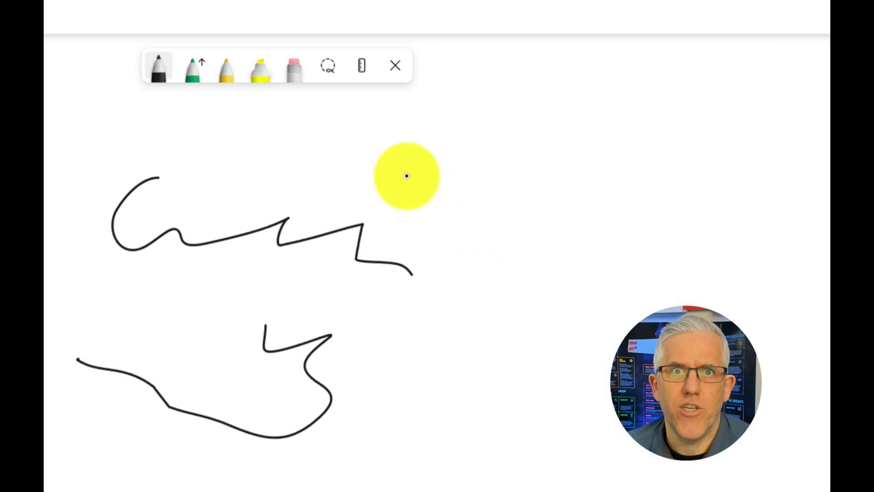
Step: Erase both black strokes with the eraser
left_click(297, 84)
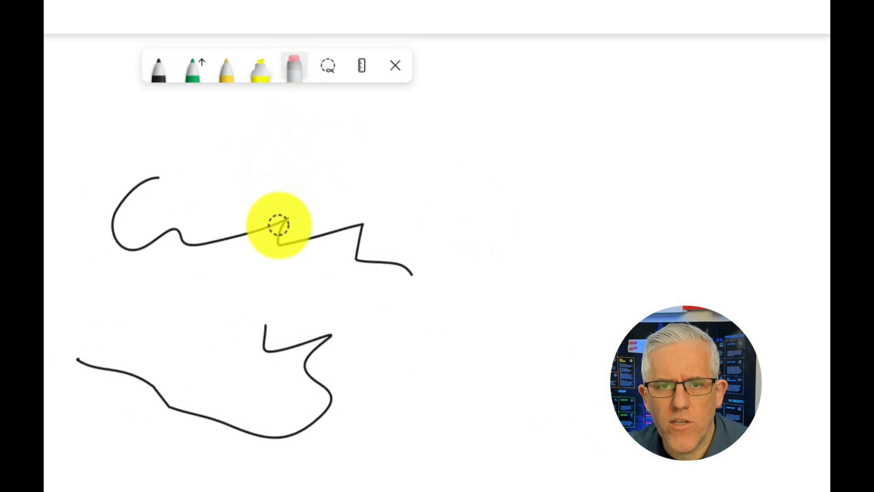
left_click(279, 226)
left_click(292, 348)
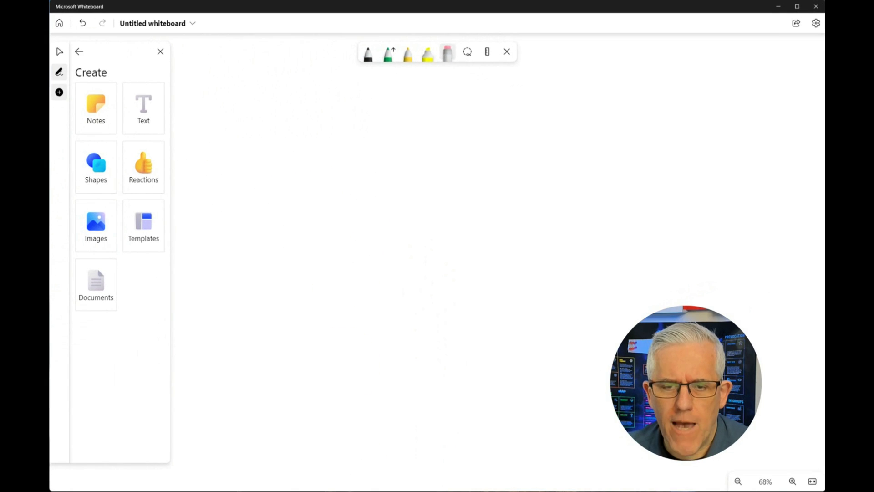
Step: Bring up OneNote and draw a black zigzag on the page
key("alt+Tab")
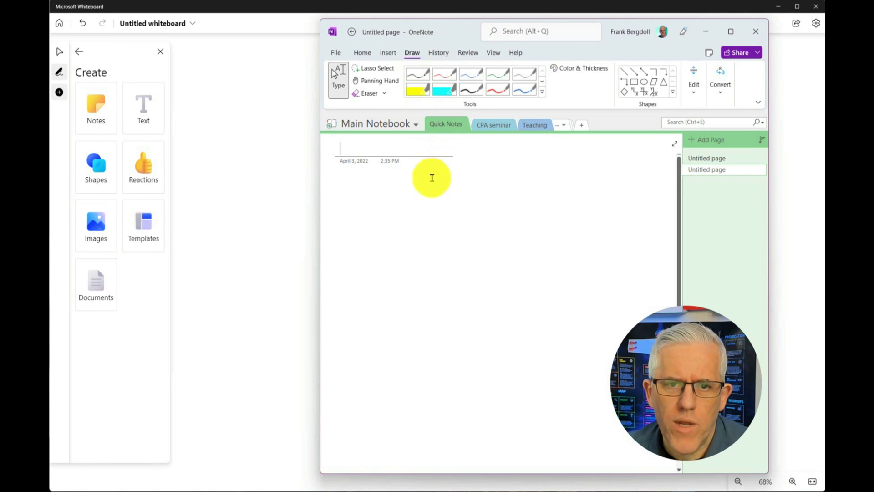
left_click(420, 77)
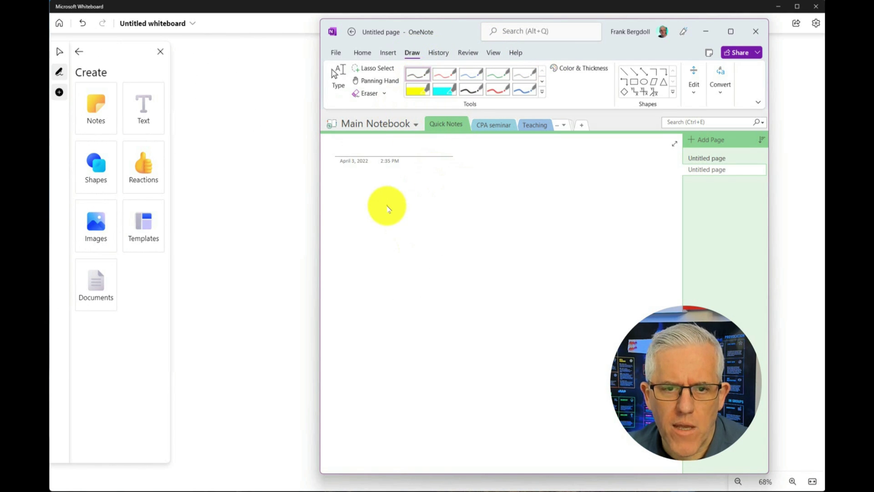
mouse_move(386, 205)
left_mouse_down()
mouse_move(467, 251)
mouse_move(492, 249)
left_mouse_up()
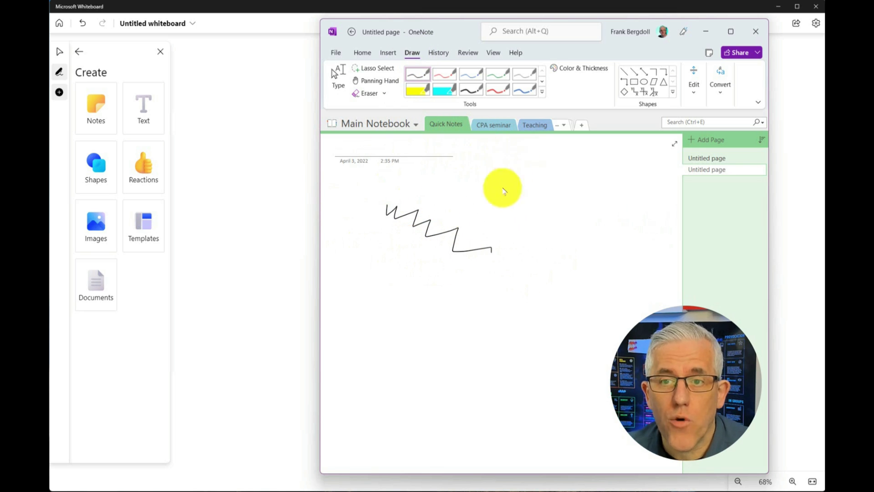
Step: Erase the middle of the zigzag with the Small Eraser
left_click(338, 117)
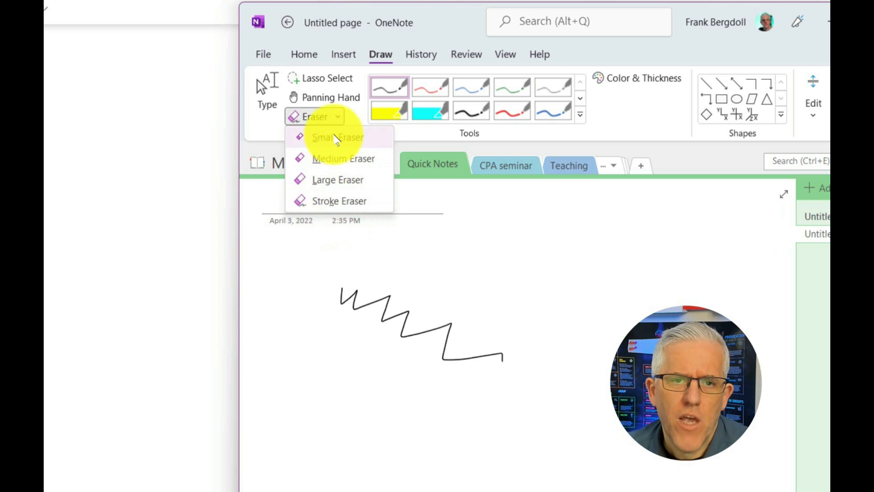
left_click(336, 138)
mouse_move(381, 277)
left_mouse_down()
mouse_move(410, 307)
mouse_move(398, 339)
mouse_move(415, 322)
mouse_move(423, 342)
mouse_move(449, 328)
left_mouse_up()
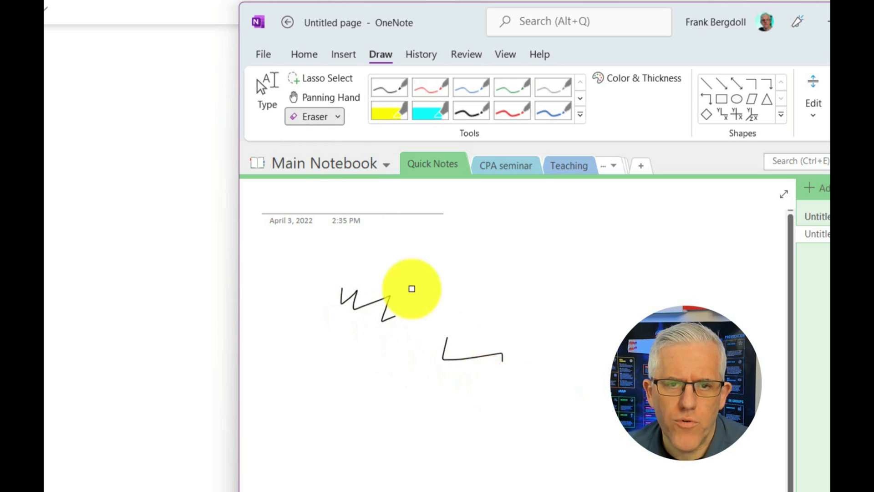
Step: Switch to the Stroke Eraser and remove the remaining zigzag pieces entirely
left_click(319, 117)
left_click(337, 117)
left_click(325, 203)
left_click(362, 299)
left_click(457, 352)
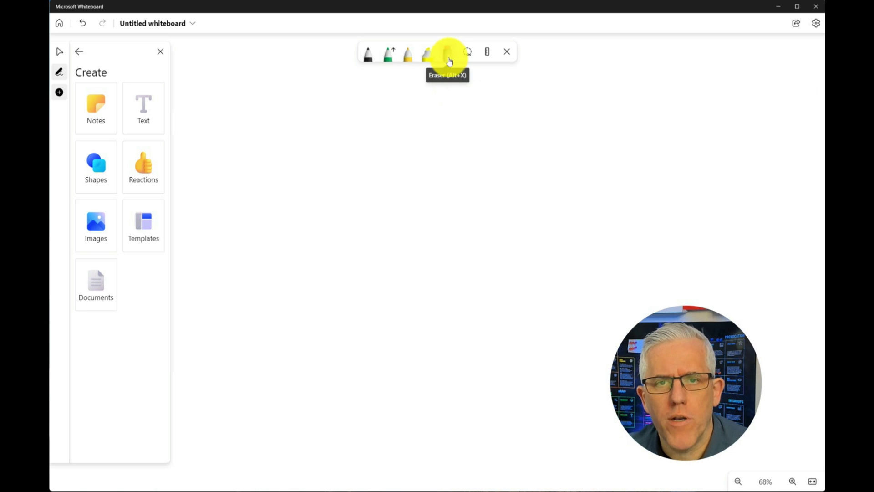
Step: Select the eraser on the blank Untitled whiteboard's inking toolbar
left_click(448, 65)
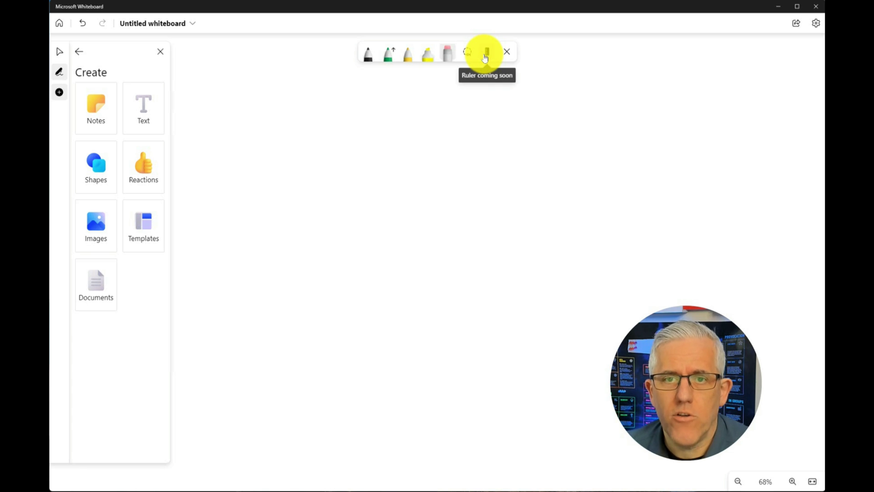
Step: Draw a freehand rectangle outline with the black pen
left_click(368, 56)
mouse_move(264, 124)
left_mouse_down()
mouse_move(269, 215)
mouse_move(454, 227)
left_mouse_up()
left_click_drag(456, 137, 465, 228)
left_click_drag(261, 117, 456, 141)
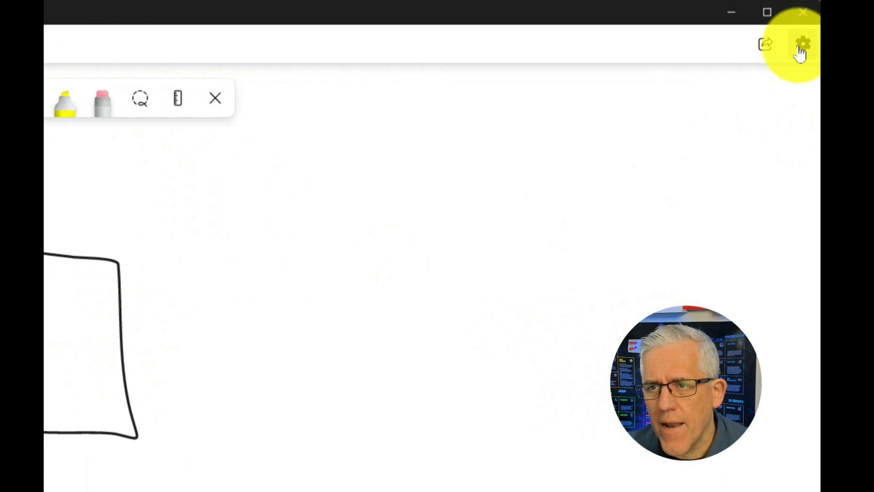
Step: Turn on Enhance inked shapes in Settings, then draw a square and a triangle
left_click(800, 47)
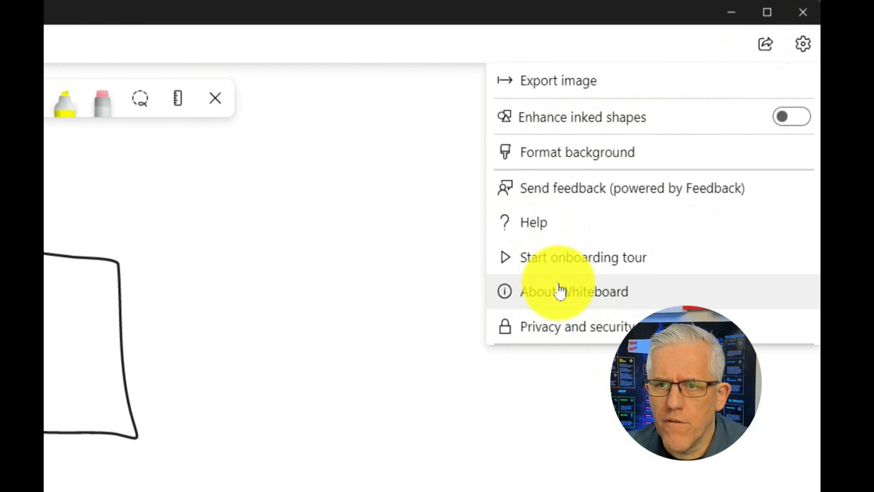
left_click(794, 120)
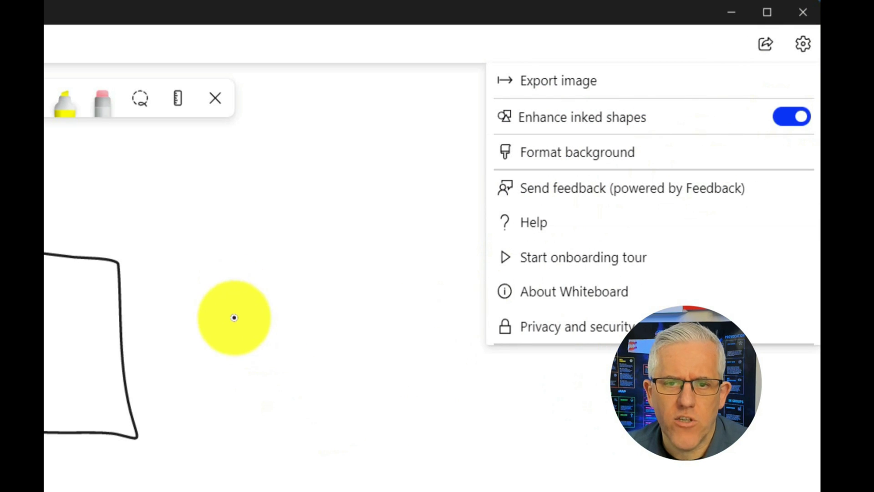
mouse_move(250, 289)
left_mouse_down()
mouse_move(259, 416)
mouse_move(595, 274)
mouse_move(630, 140)
mouse_move(519, 141)
mouse_move(567, 143)
left_mouse_up()
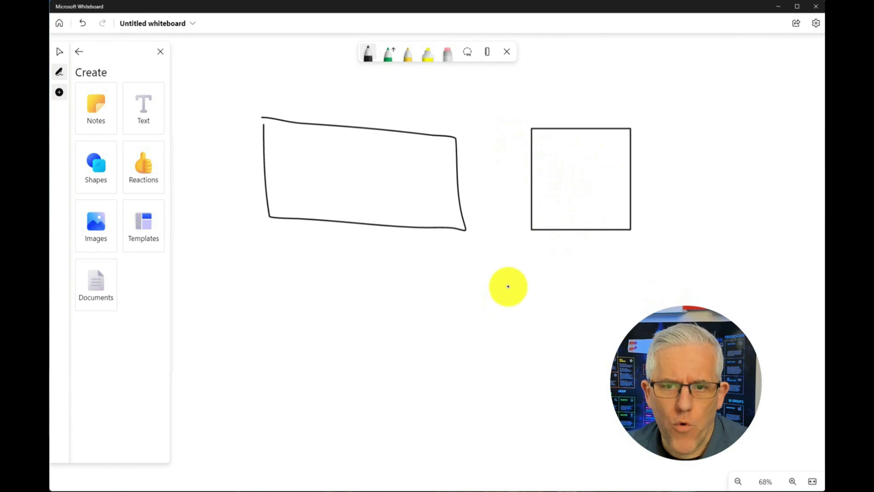
mouse_move(498, 257)
left_mouse_down()
mouse_move(448, 324)
mouse_move(560, 326)
mouse_move(502, 247)
left_mouse_up()
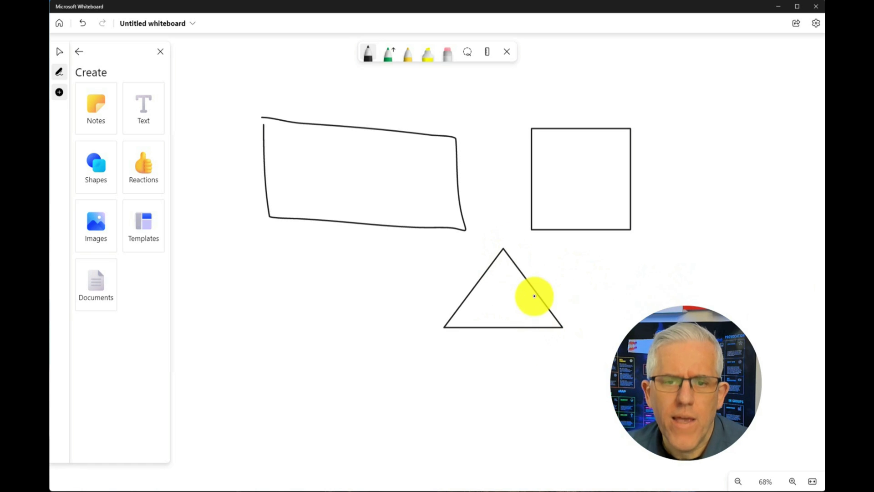
left_click(816, 23)
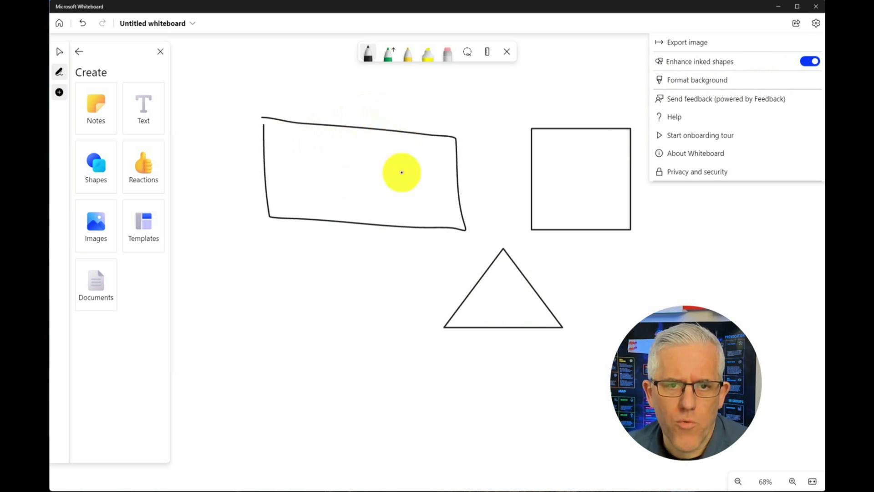
left_click(664, 284)
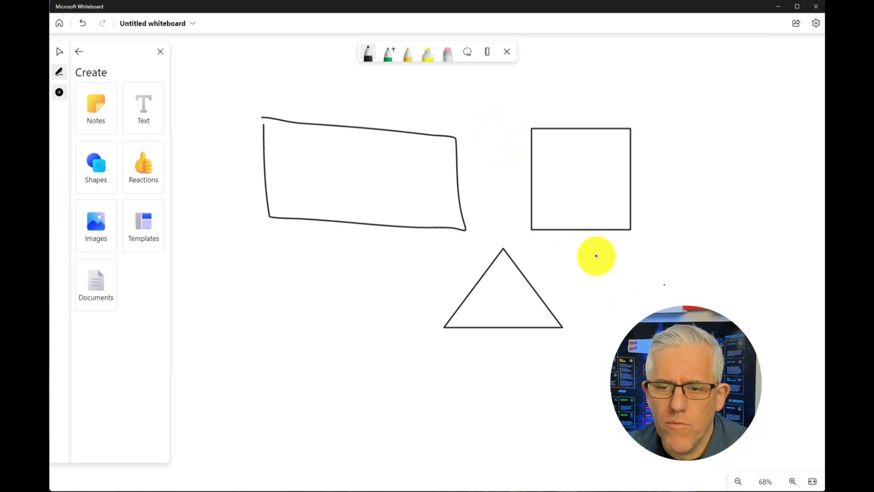
Step: Zoom the canvas out and back in to 91% with the mouse wheel
scroll(599, 274, "down", 3)
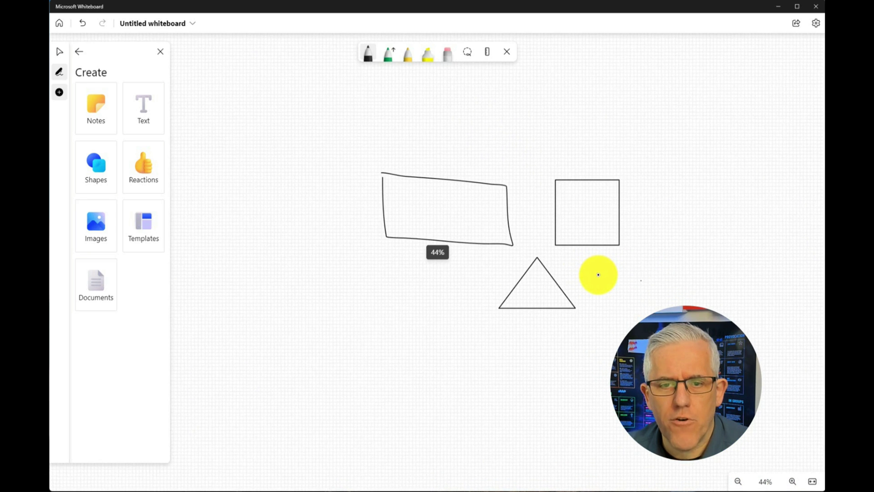
scroll(598, 274, "up", 3)
scroll(598, 275, "down", 2)
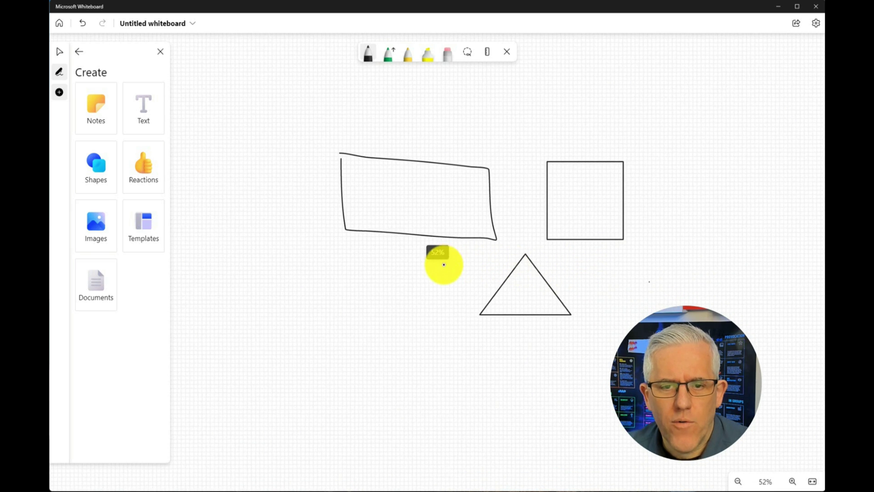
scroll(437, 304, "up", 4)
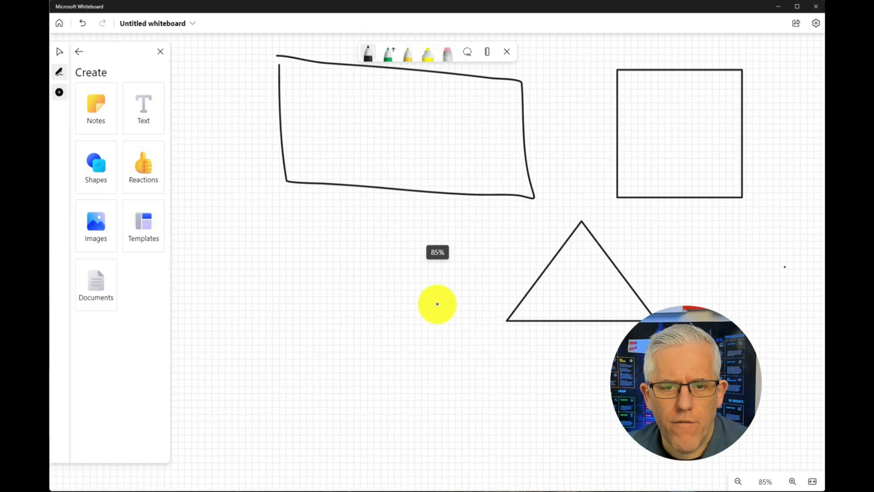
scroll(405, 310, "up", 1)
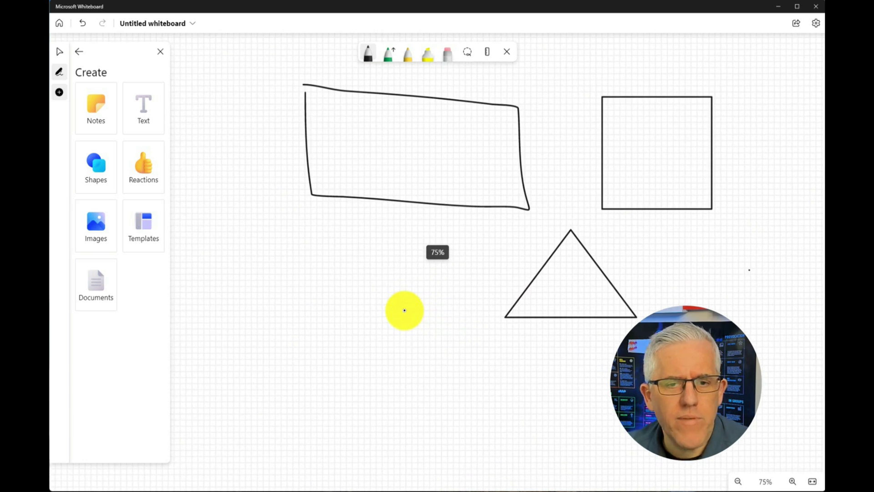
scroll(404, 311, "up", 3)
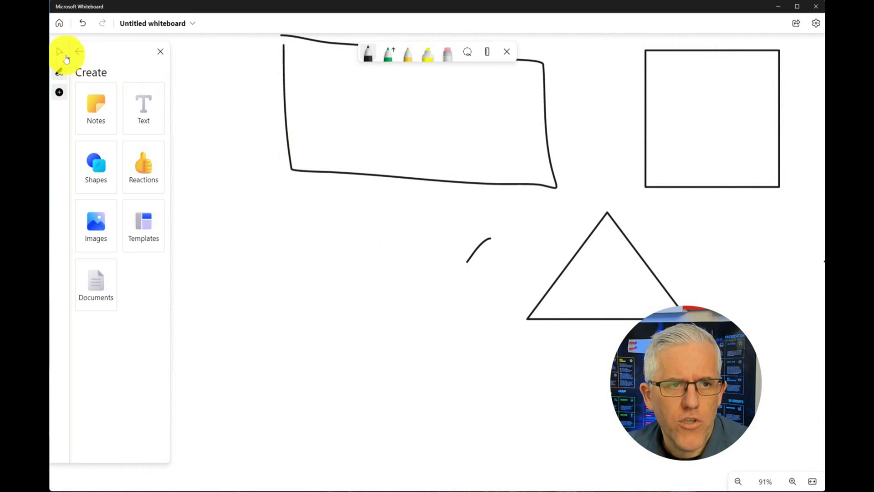
scroll(395, 279, "up", 2)
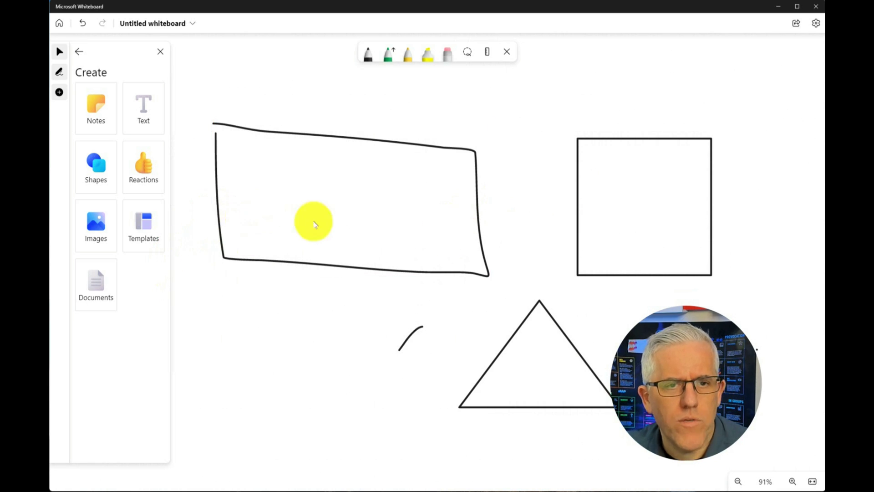
Step: Lasso all the drawn shapes and the curved stroke, then delete them
left_click(468, 52)
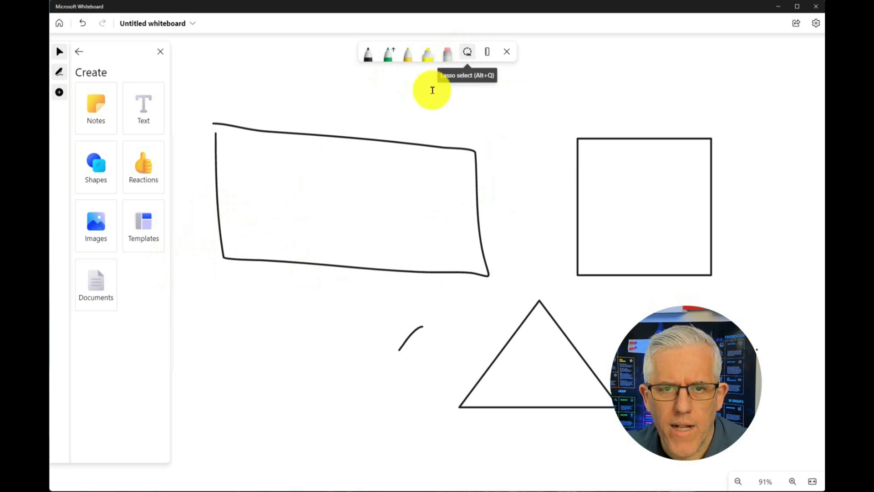
mouse_move(290, 77)
left_mouse_down()
mouse_move(258, 83)
mouse_move(213, 280)
mouse_move(566, 480)
mouse_move(792, 230)
mouse_move(655, 88)
mouse_move(457, 68)
left_mouse_up()
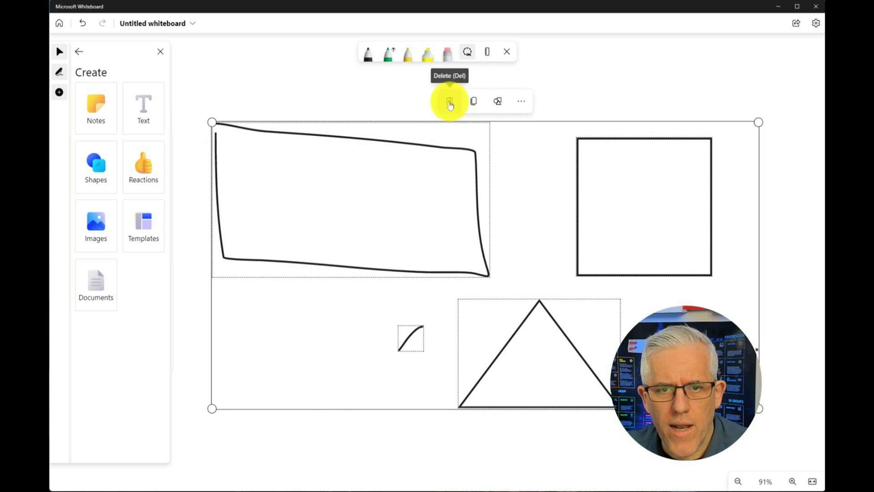
left_click(450, 102)
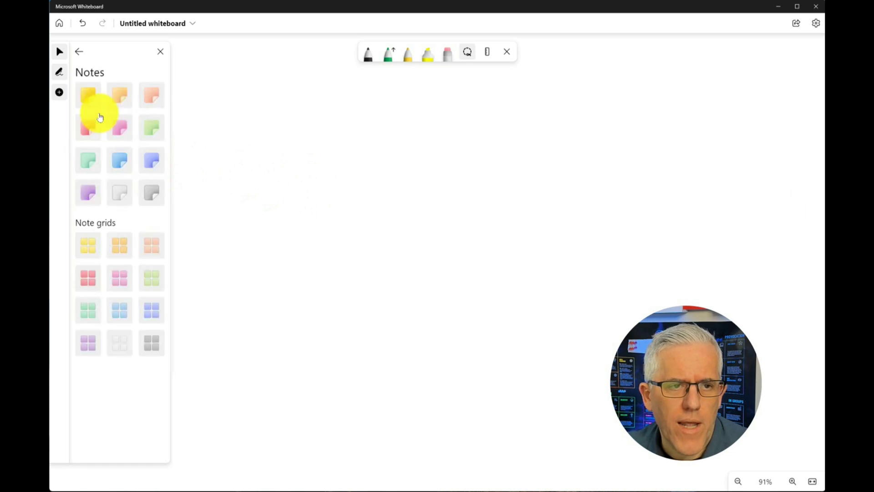
Step: Place a yellow sticky note and paste a copy of it beside the first
left_click(90, 99)
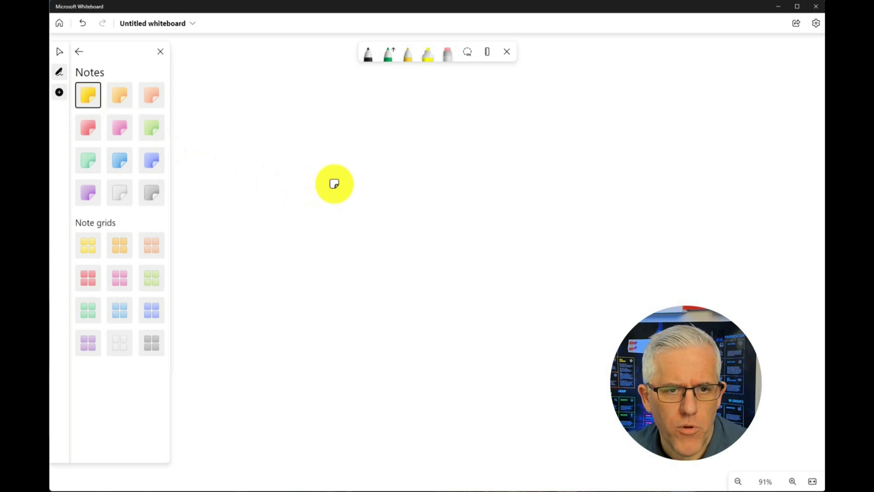
left_click(334, 183)
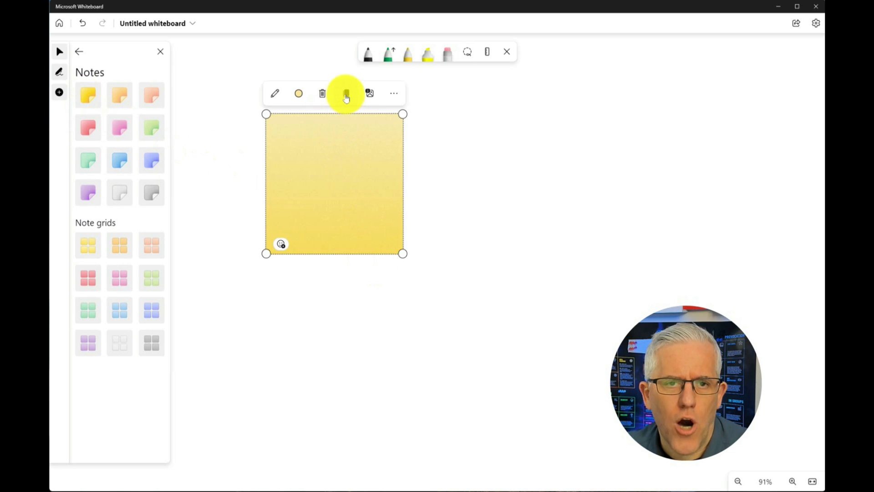
left_click(461, 156)
right_click(460, 156)
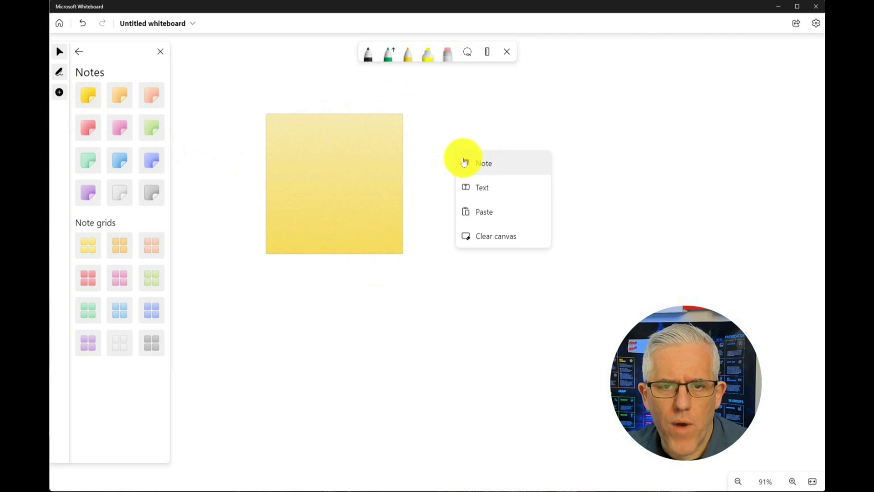
left_click(489, 211)
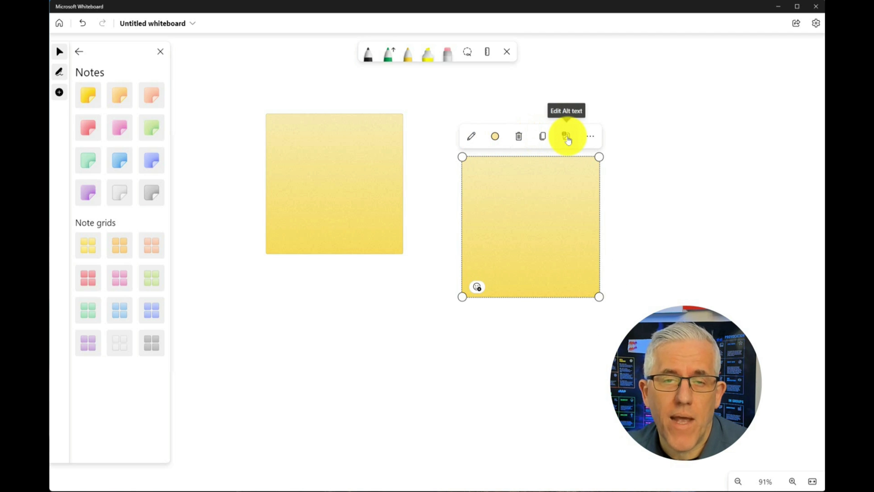
Step: View the copied note's extra options, then select the right-hand sticky note
left_click(590, 136)
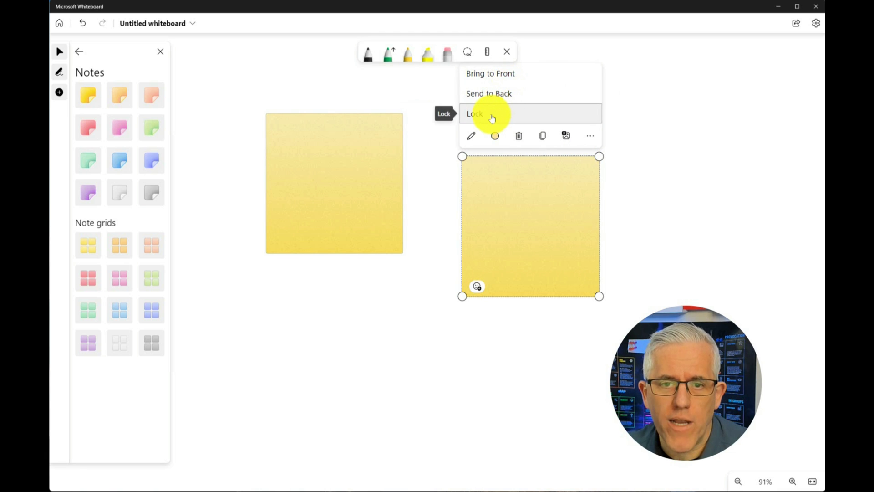
left_click(407, 286)
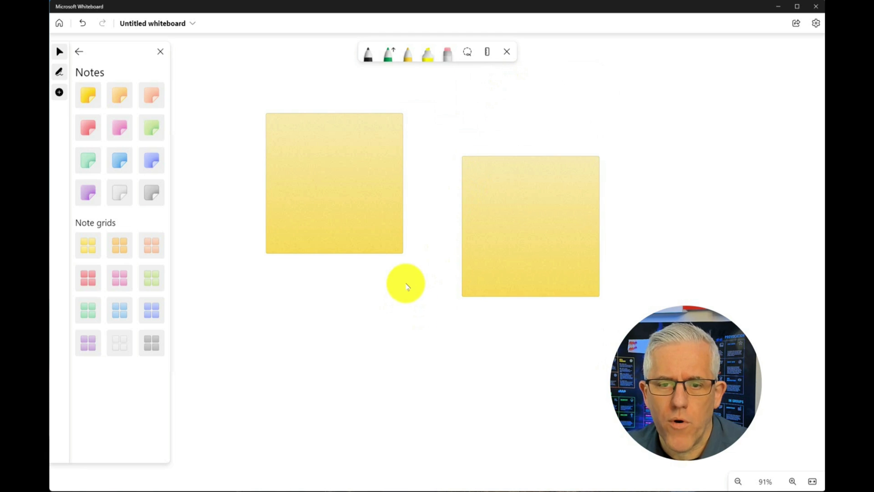
left_click(542, 202)
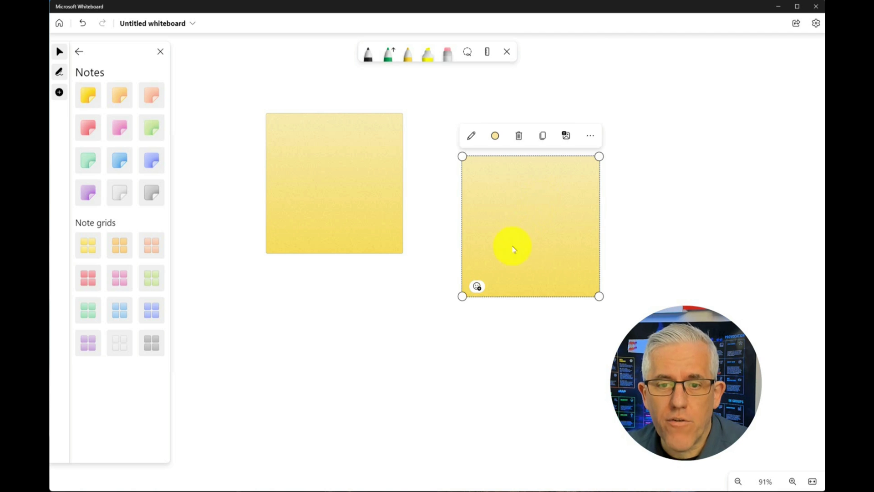
mouse_move(476, 286)
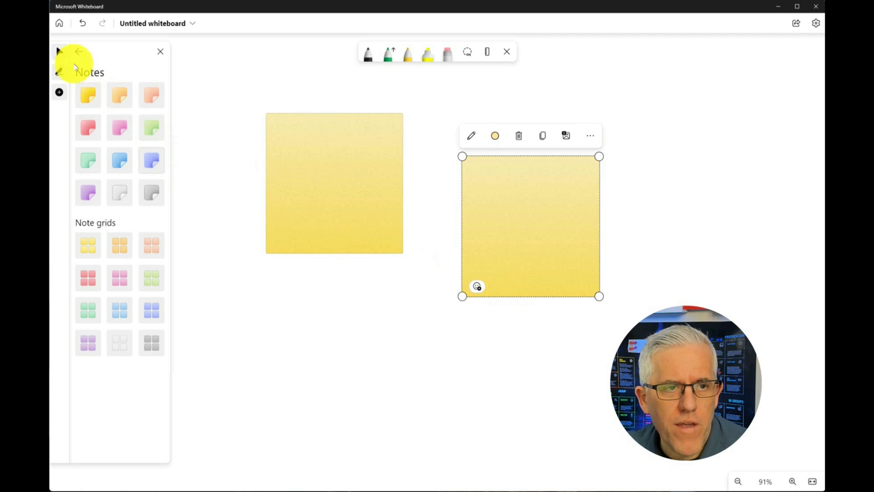
Step: Stamp a thumbs-up reaction from the Reactions gallery onto the left sticky note
left_click(78, 50)
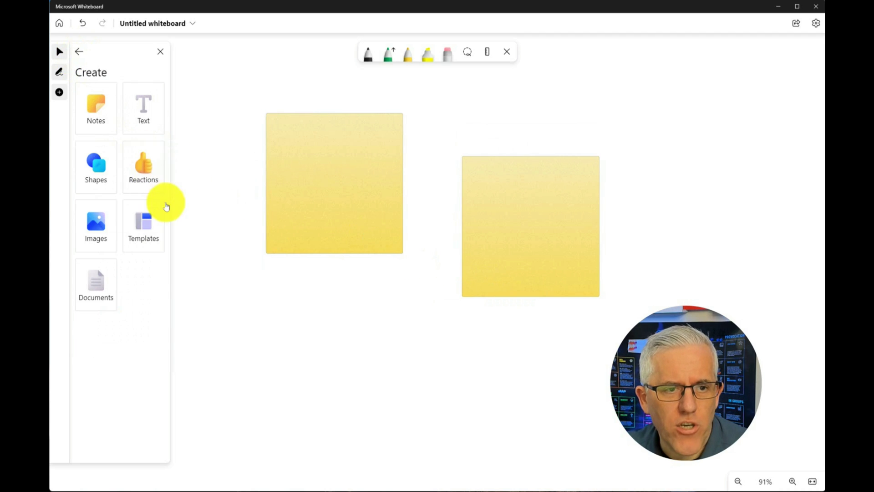
left_click(146, 172)
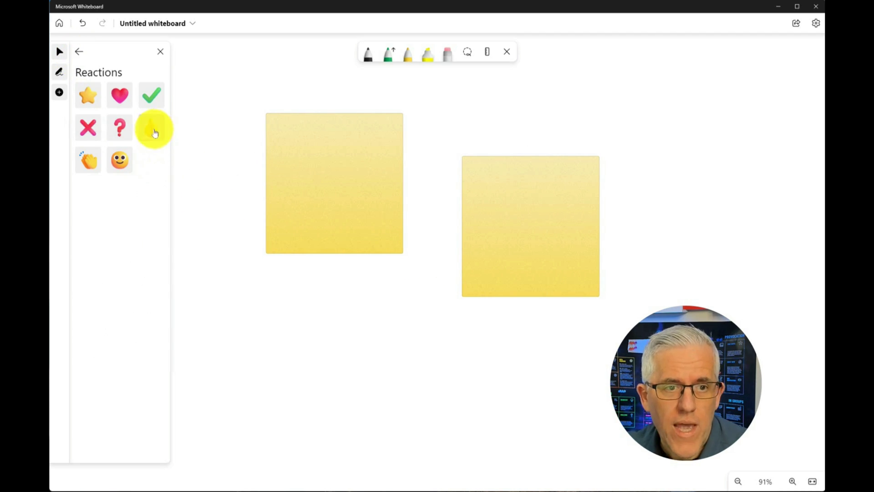
left_click(152, 128)
left_click(302, 150)
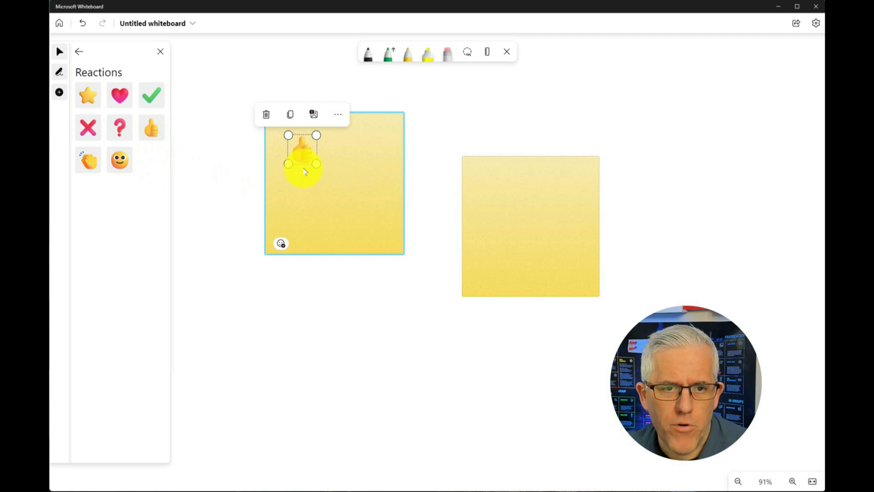
Step: Give the right sticky note a thumbs-up via its reaction button
left_click(512, 228)
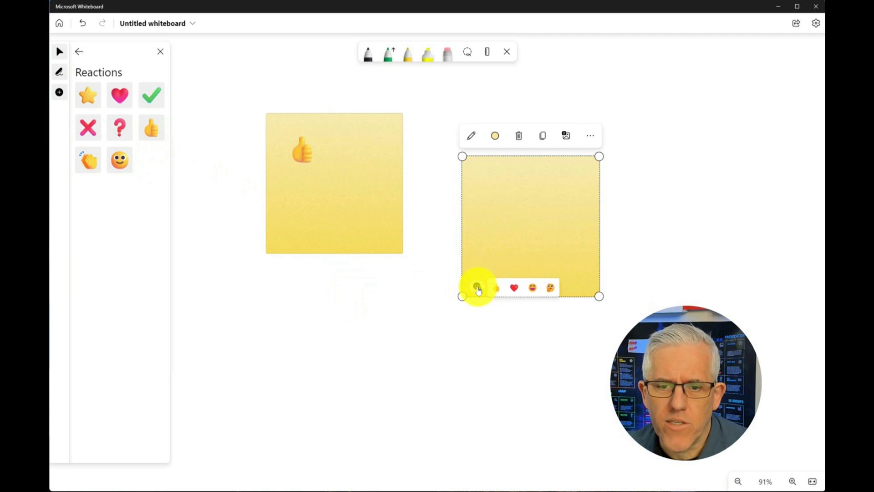
left_click(496, 288)
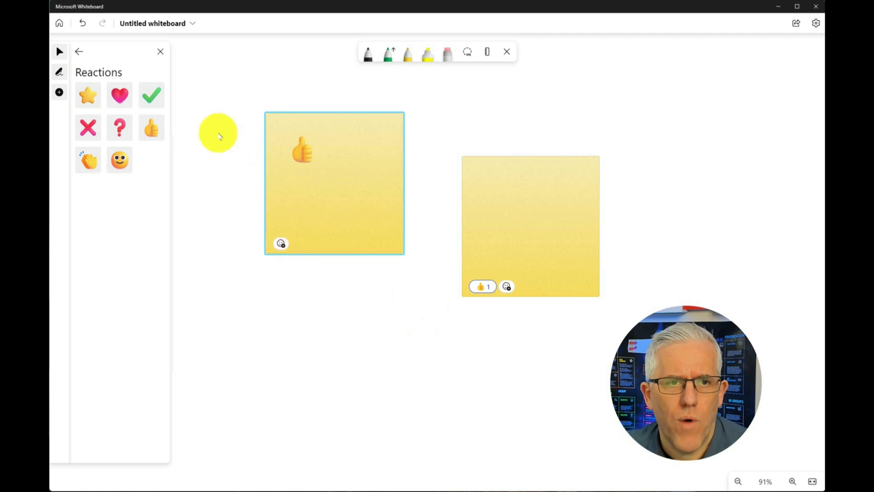
left_click(78, 52)
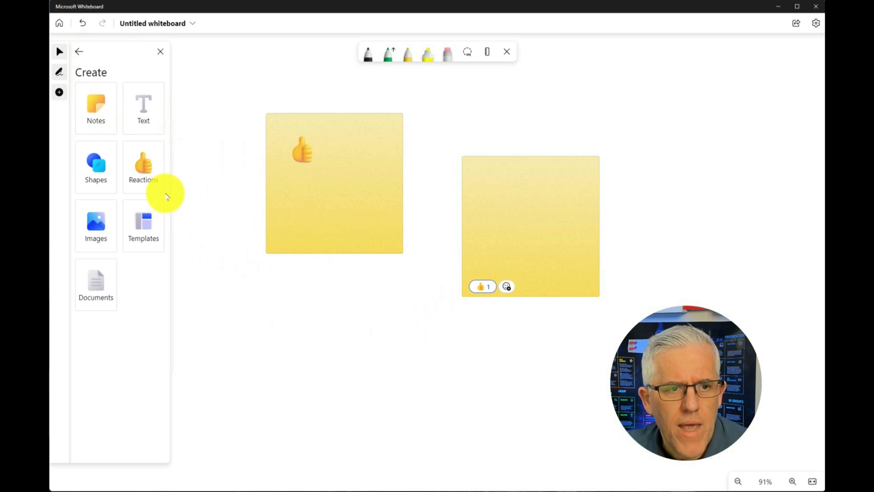
left_click(105, 232)
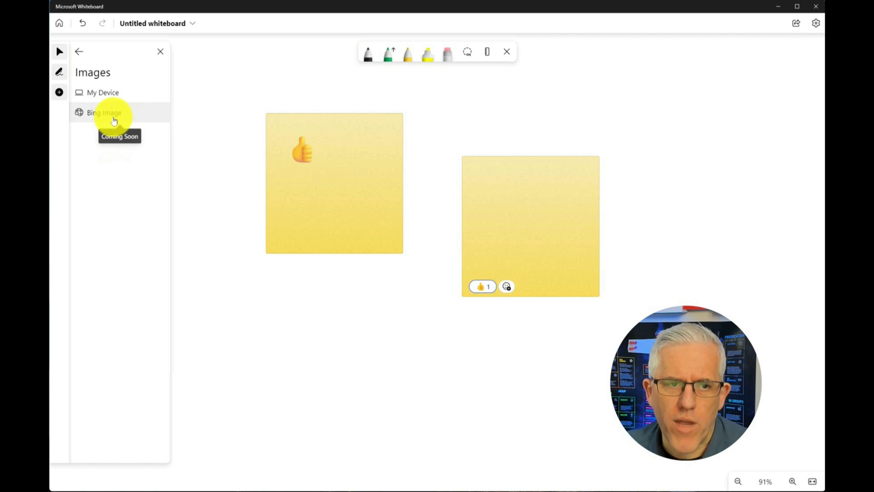
left_click(79, 52)
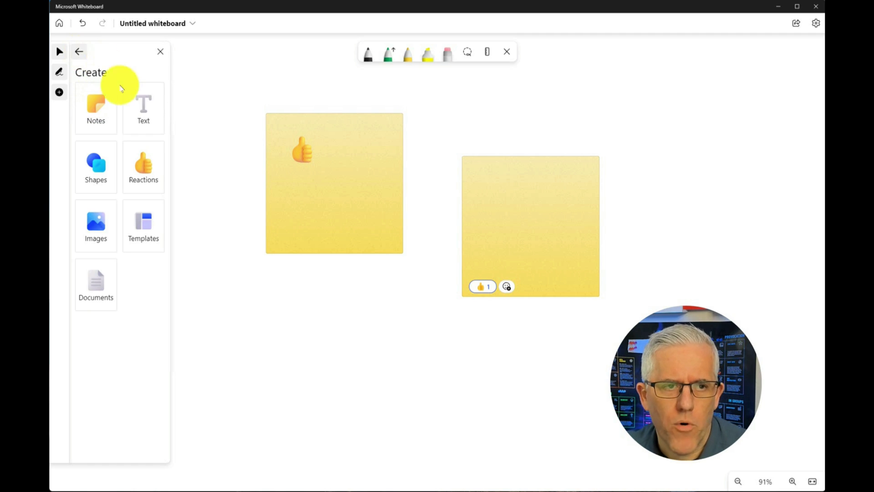
Step: Start adding a document and browse down through My files
left_click(96, 295)
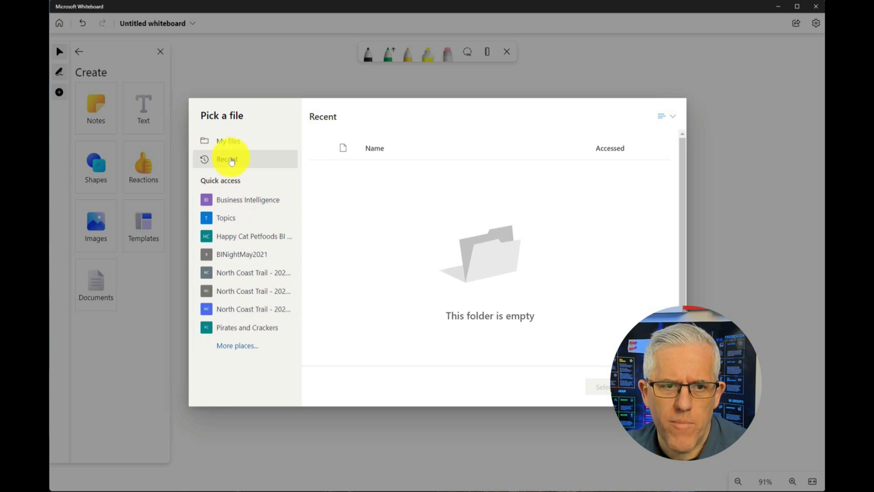
left_click(229, 143)
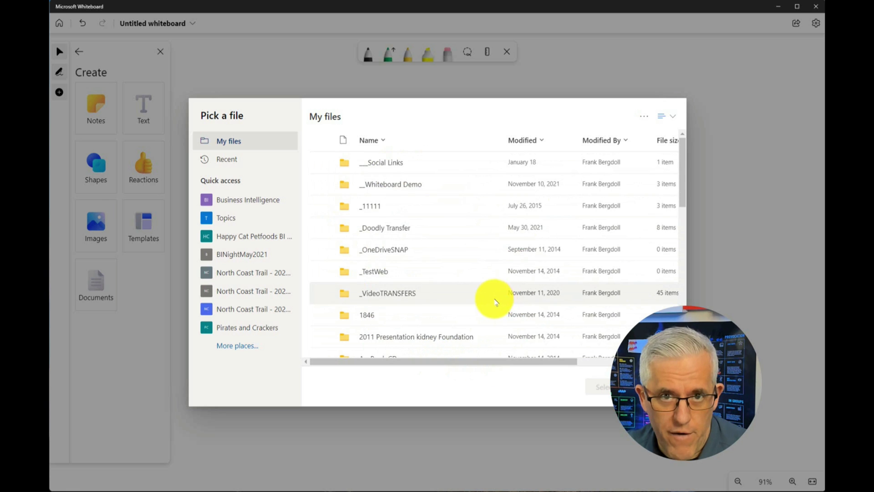
scroll(483, 298, "down", 1)
scroll(483, 298, "down", 10)
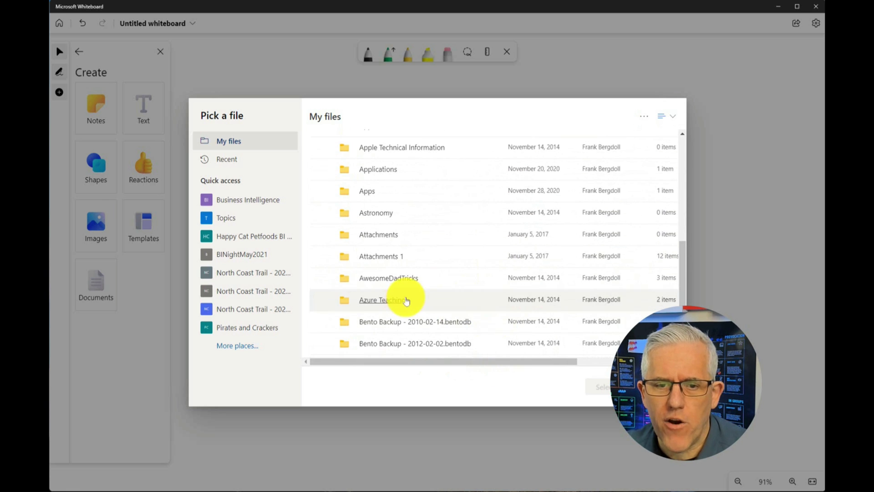
scroll(418, 289, "down", 5)
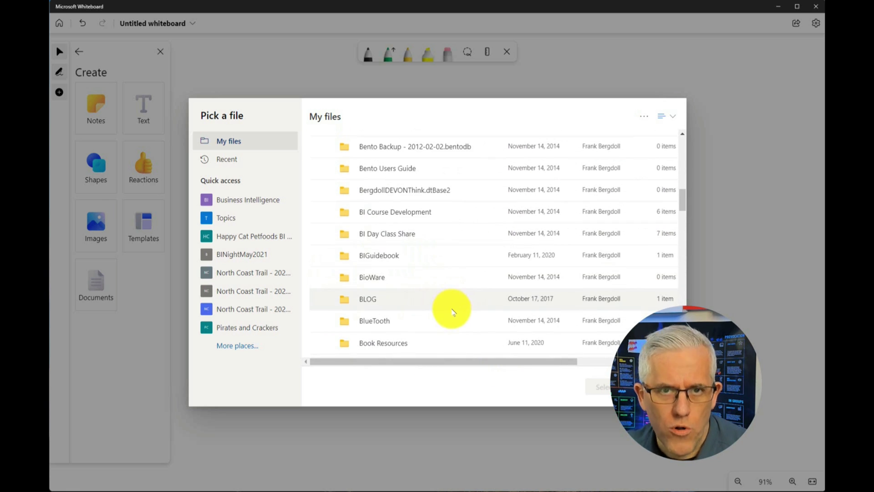
scroll(452, 310, "down", 8)
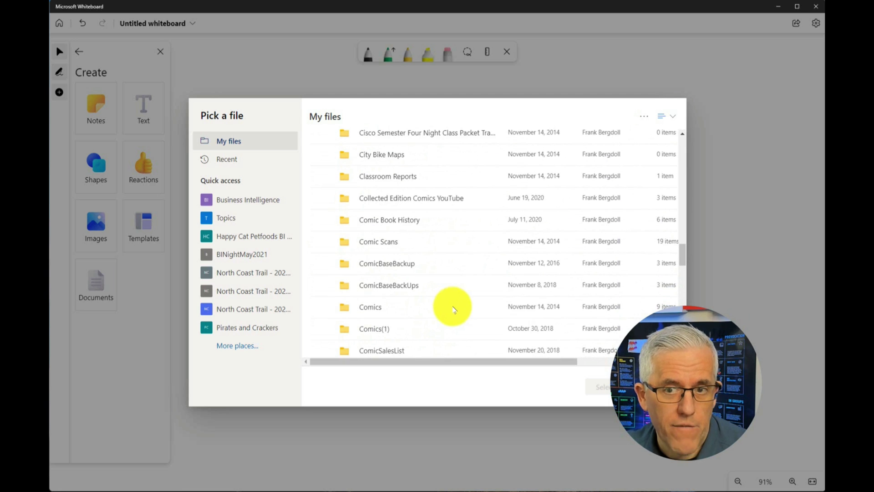
Step: Inspect the file picker's new-folder and upload options
left_click(645, 117)
mouse_move(636, 156)
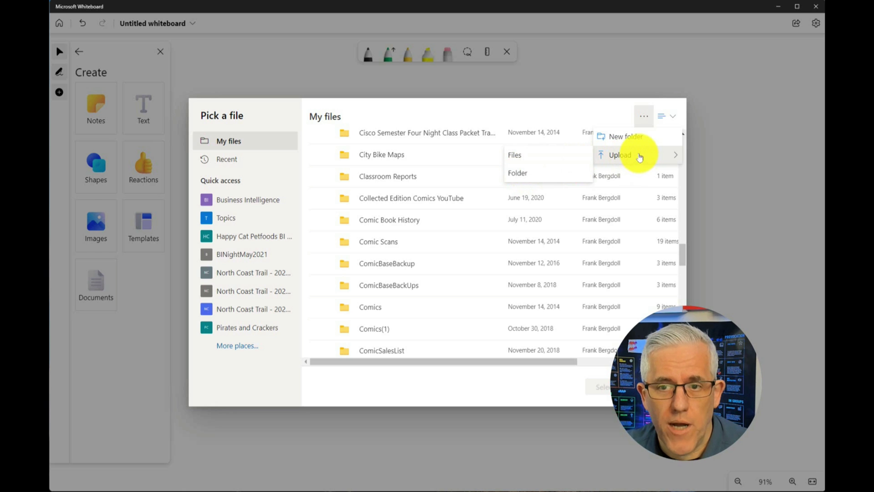
left_click(616, 165)
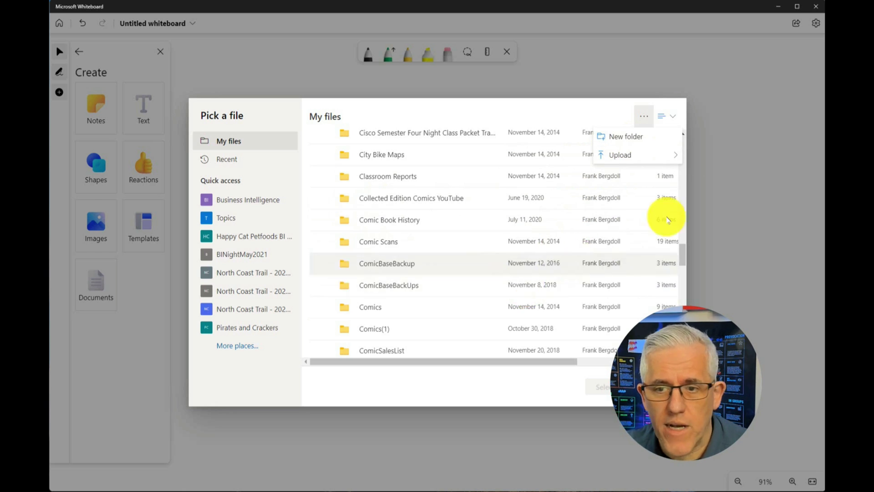
scroll(685, 234, "up", 1)
left_click_drag(684, 235, 677, 146)
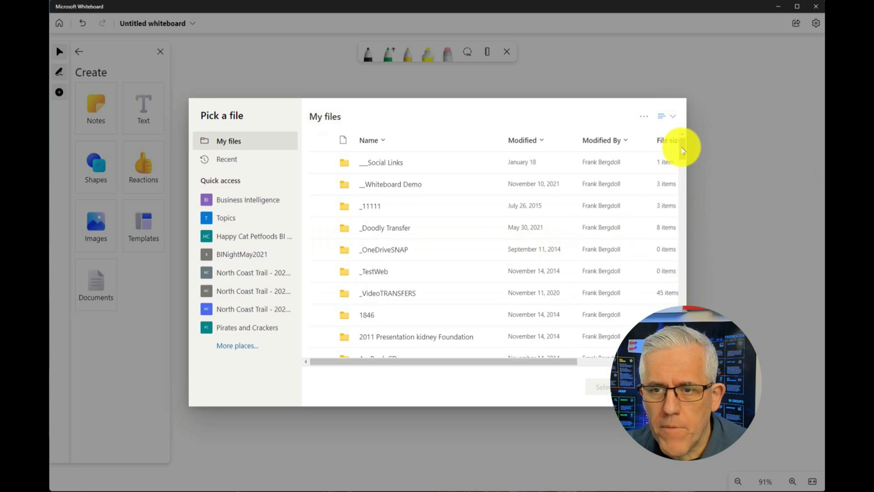
left_click_drag(683, 152, 683, 291)
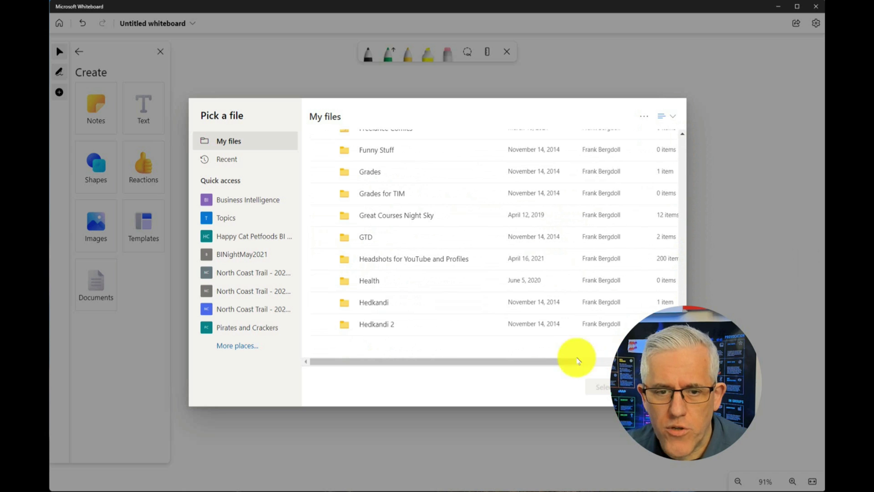
Step: Scroll to the bottom of My files and tick the eBook PDF
scroll(468, 302, "down", 8)
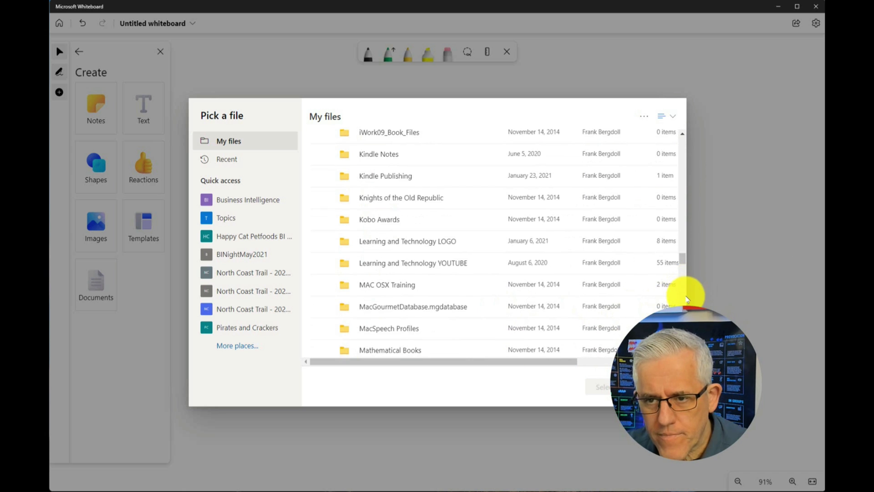
left_click_drag(683, 255, 681, 300)
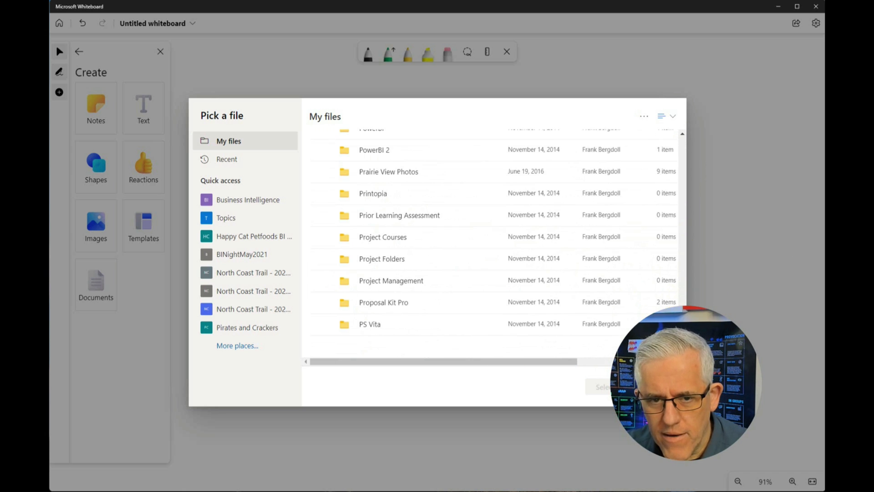
scroll(531, 279, "down", 10)
scroll(428, 273, "down", 15)
scroll(416, 274, "down", 3)
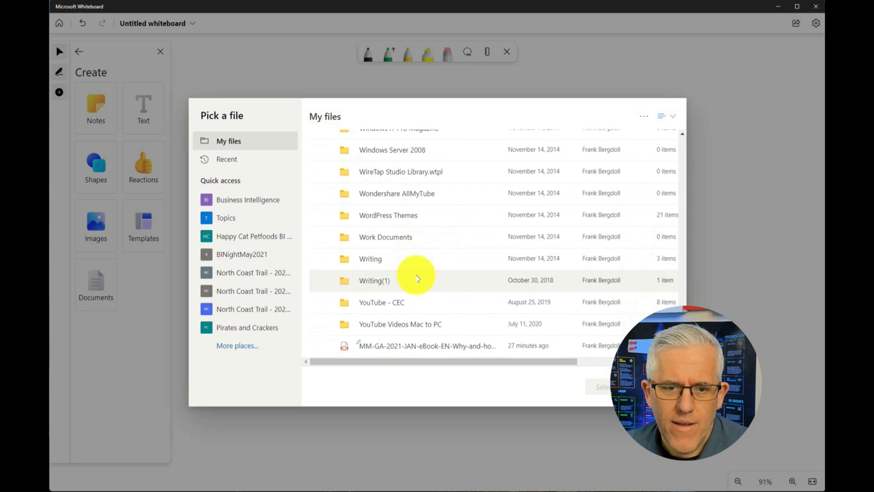
left_click(449, 349)
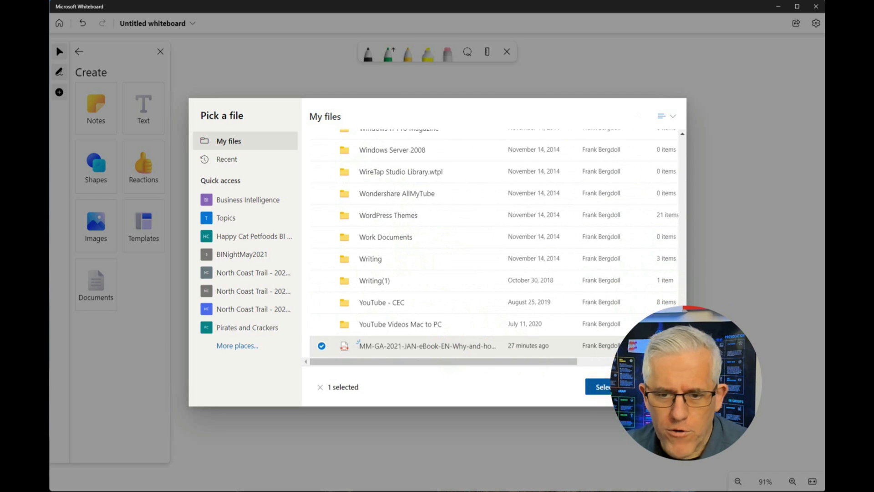
left_click(600, 387)
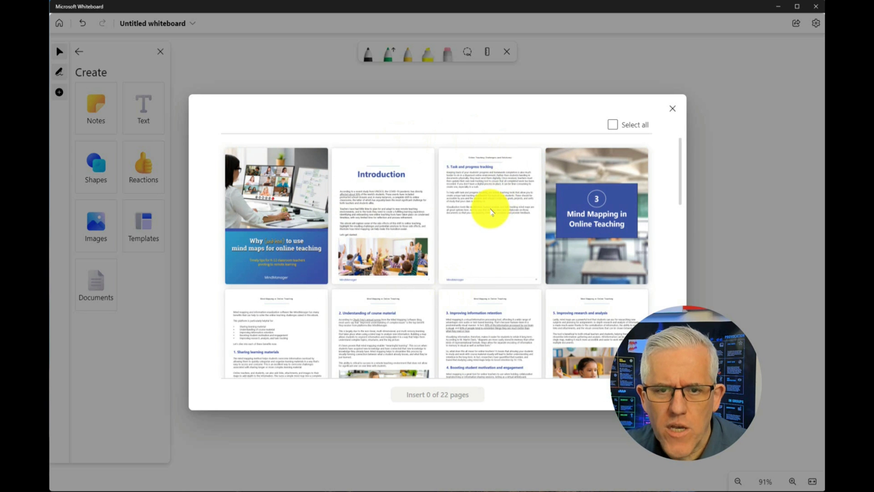
left_click(488, 207)
left_click(452, 395)
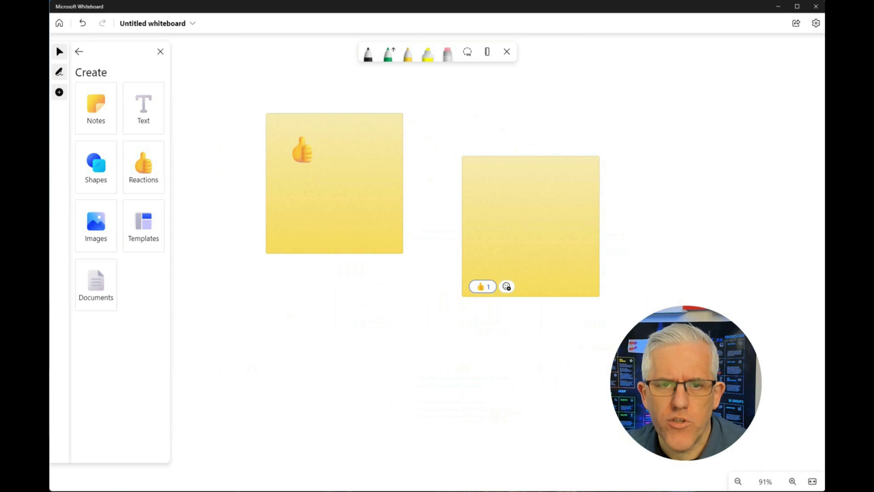
left_click_drag(605, 282, 669, 169)
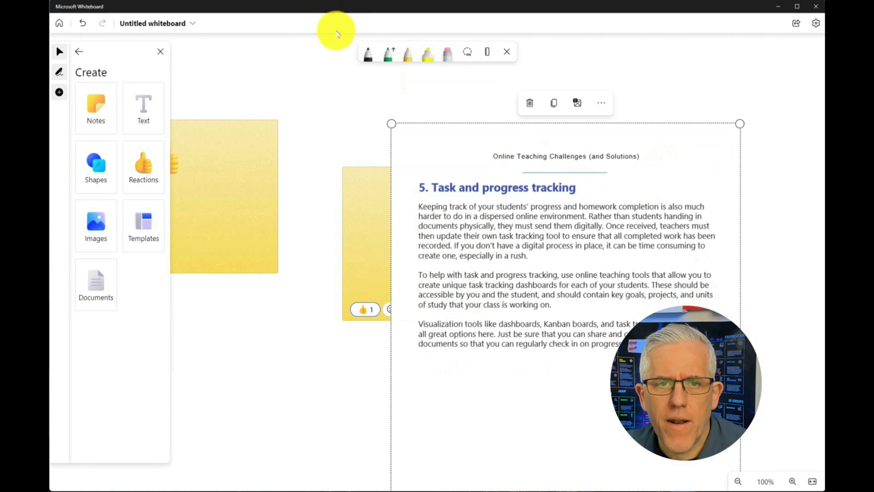
left_click(367, 53)
mouse_move(433, 180)
left_mouse_down()
mouse_move(422, 196)
mouse_move(458, 187)
mouse_move(474, 204)
left_mouse_up()
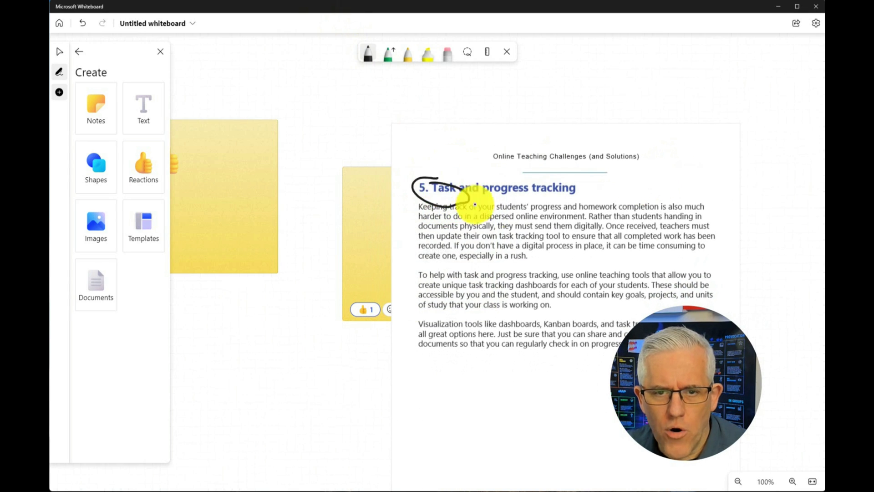
left_click(428, 54)
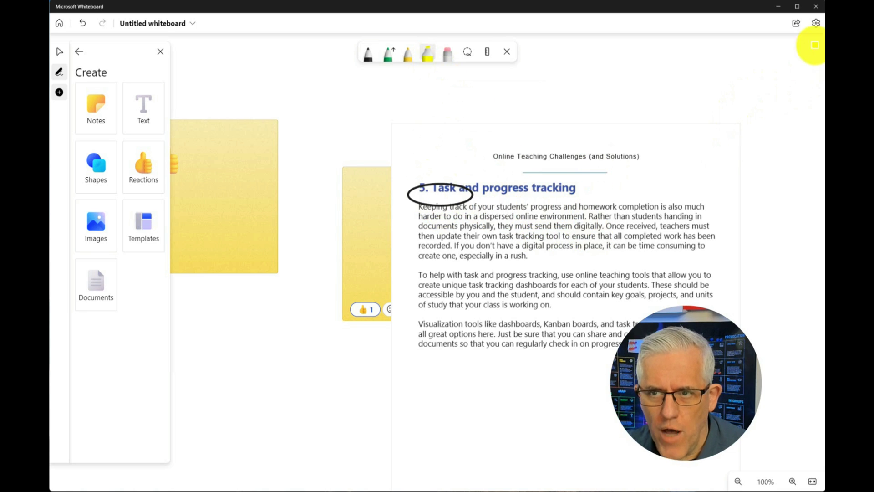
left_click(816, 24)
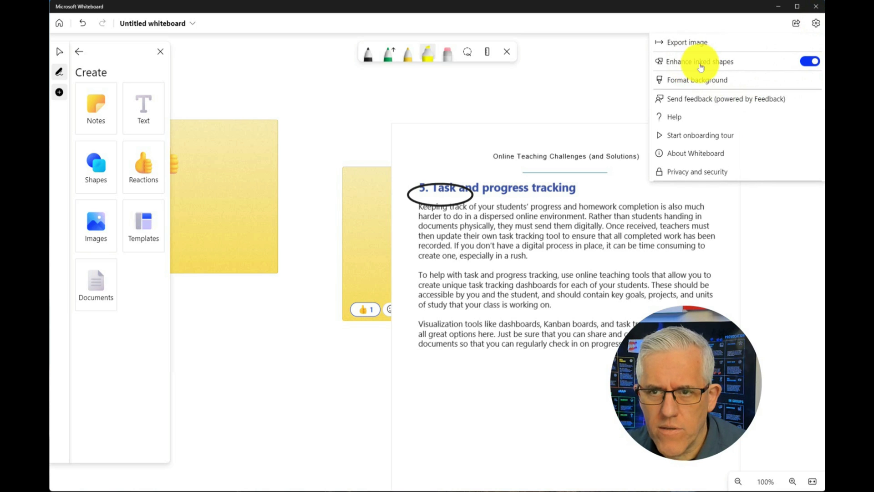
left_click(591, 229)
Step: Highlight a phrase on the third line of the PDF's first paragraph in yellow
left_click_drag(591, 229, 639, 226)
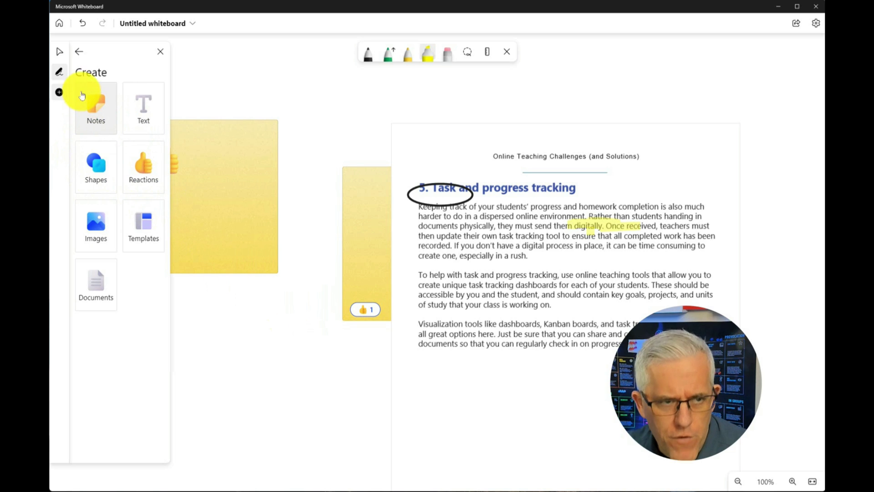
Step: Preview the Images options in the Create panel, then return to the full Create list
left_click(112, 224)
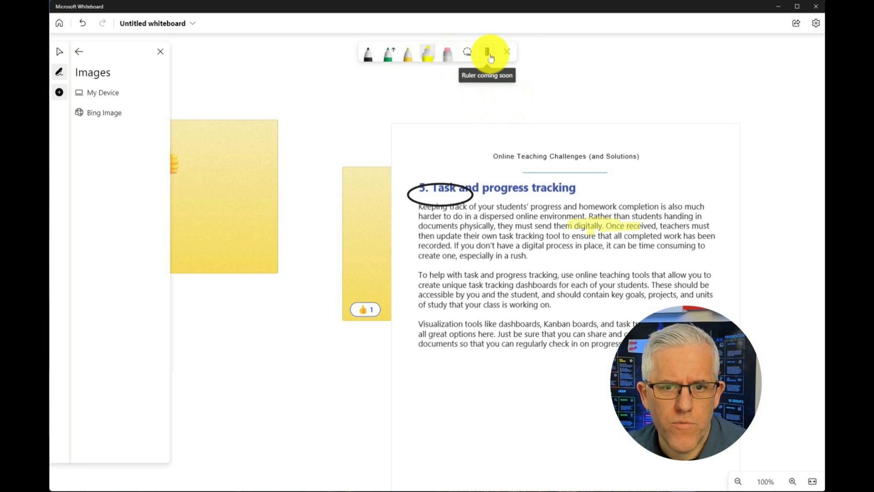
left_click(78, 53)
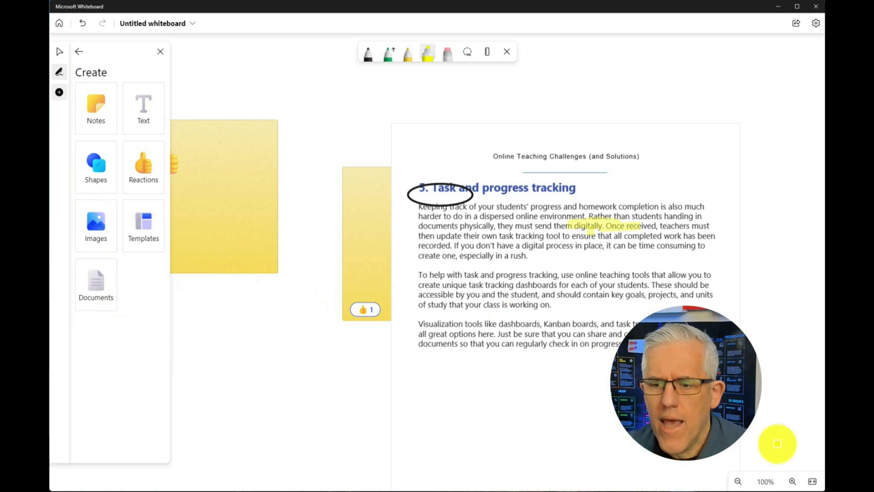
scroll(463, 313, "down", 3)
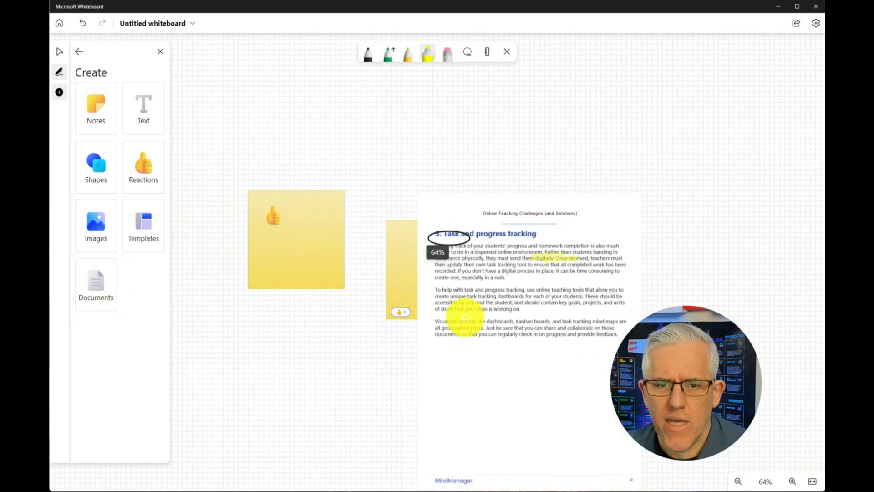
scroll(463, 313, "up", 2)
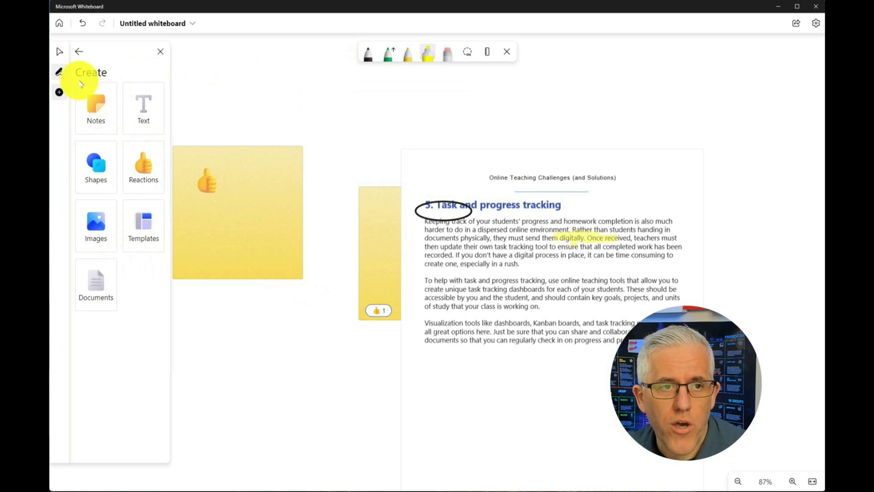
Step: Switch to the Select tool, browse the template categories, and glance at the Share panel without sharing
left_click(60, 51)
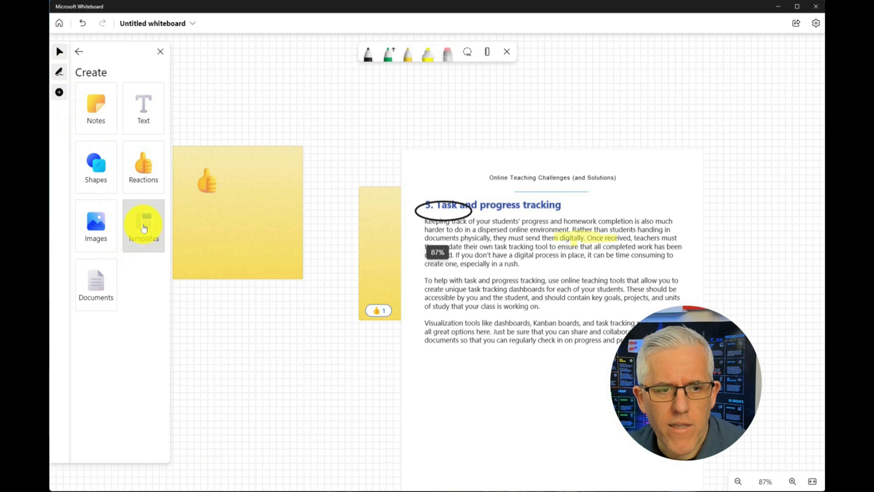
left_click(144, 228)
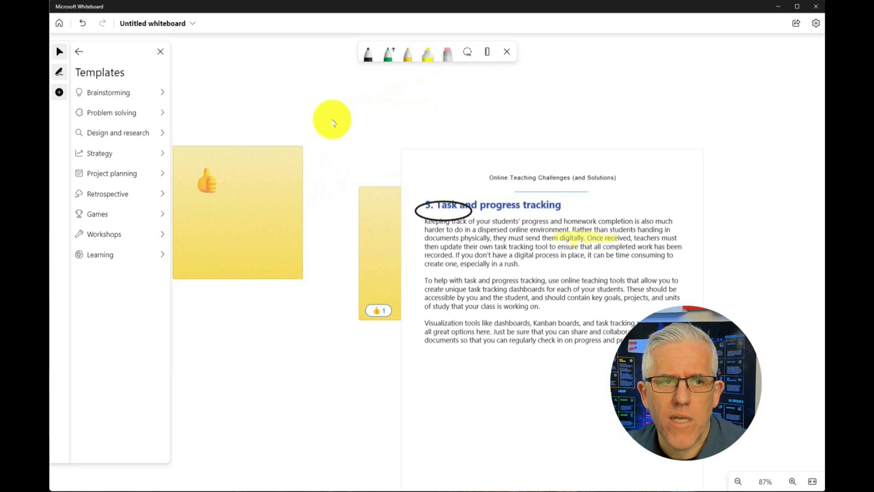
left_click(797, 24)
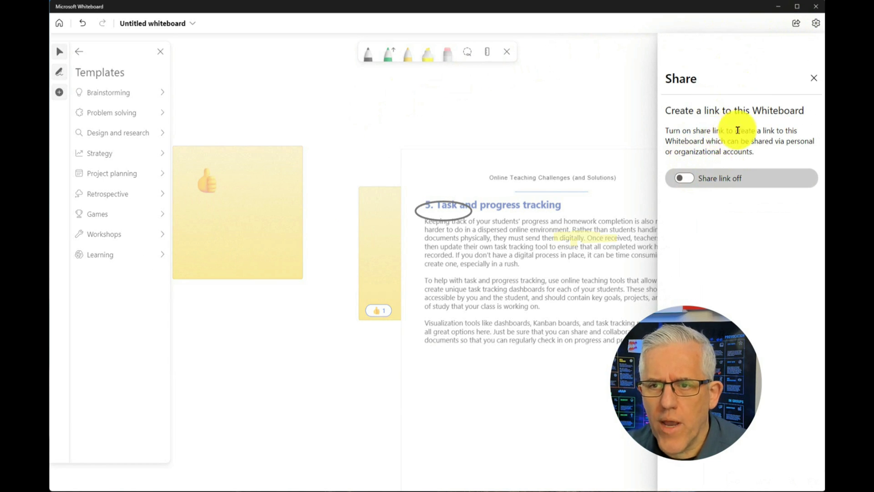
left_click(528, 128)
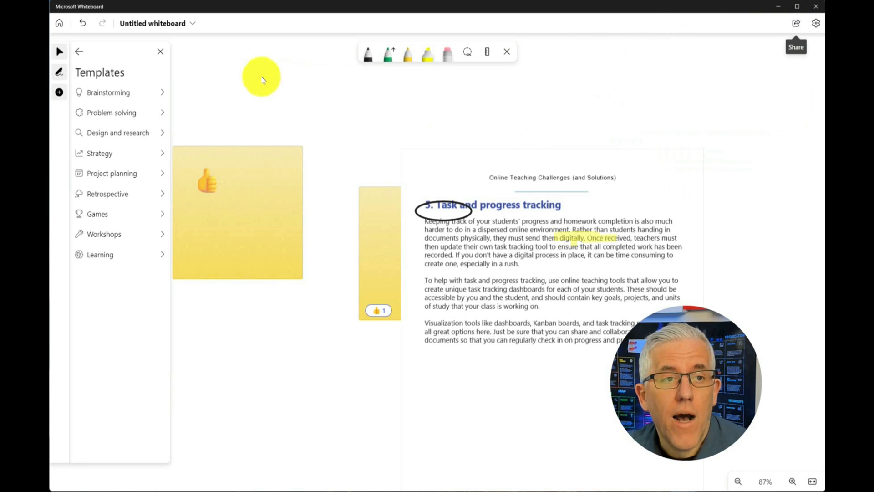
Step: Undo the yellow highlight, go to the home gallery, and rename the first whiteboard AAAAA
left_click(83, 23)
left_click(59, 25)
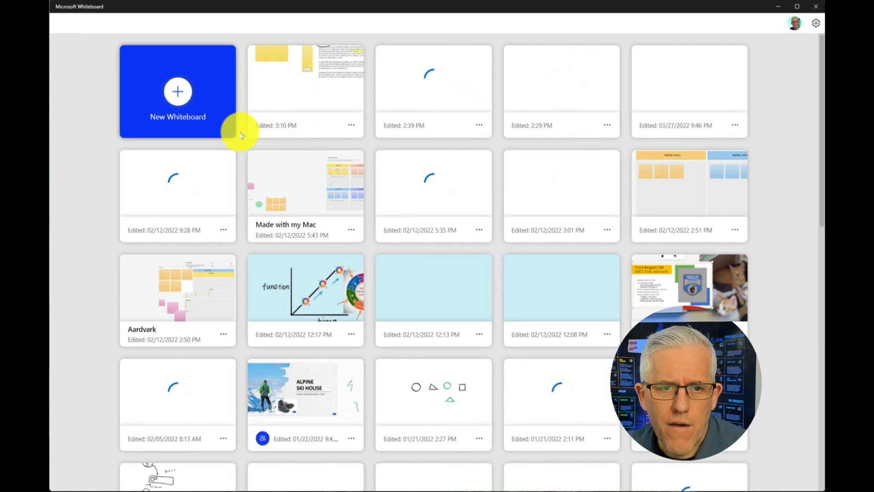
left_click(350, 126)
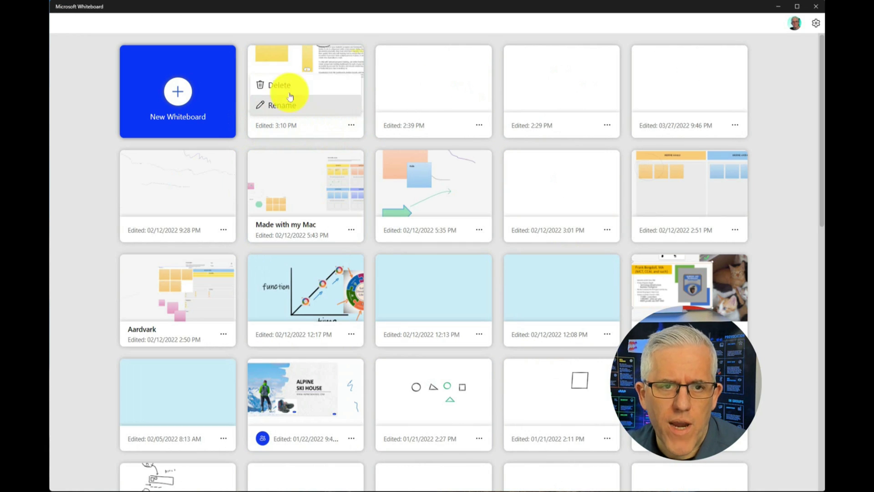
left_click(282, 106)
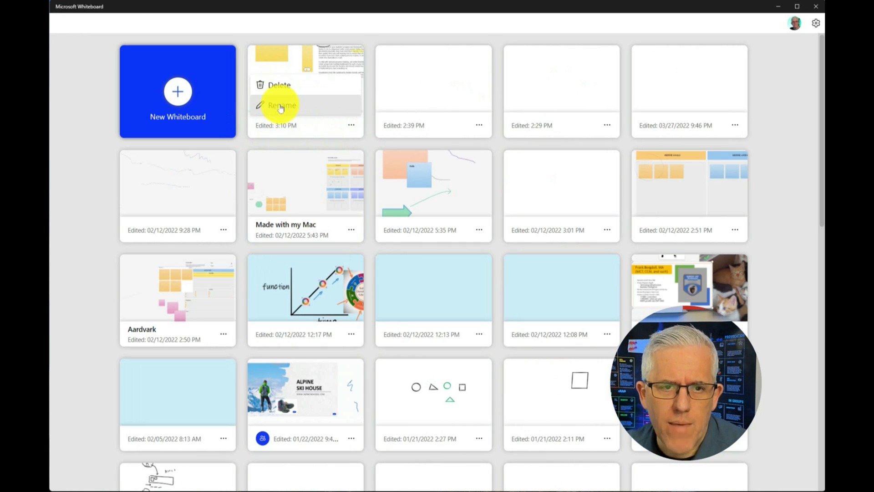
left_click(281, 106)
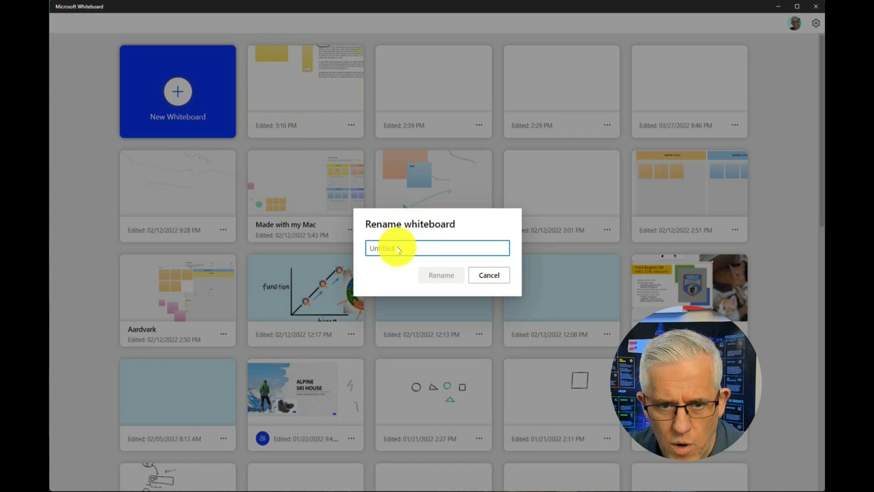
type("UntitledAAAAA")
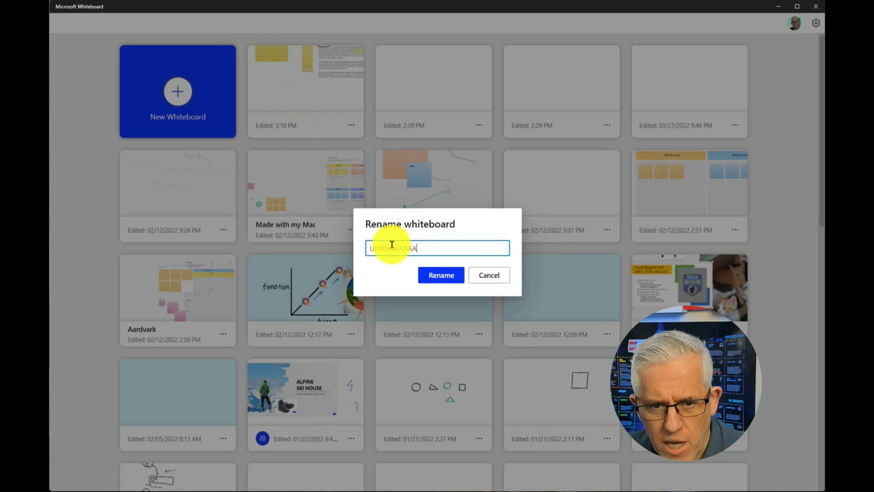
key("ctrl+a")
type("AAAAA")
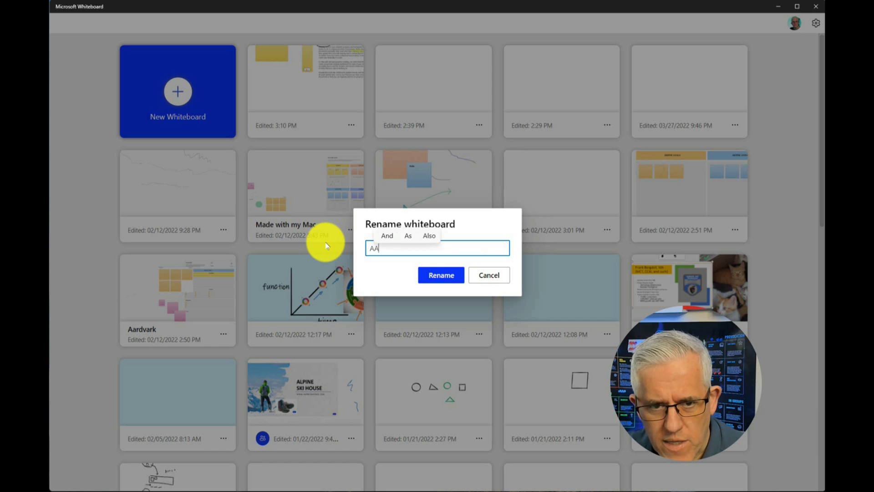
left_click(442, 274)
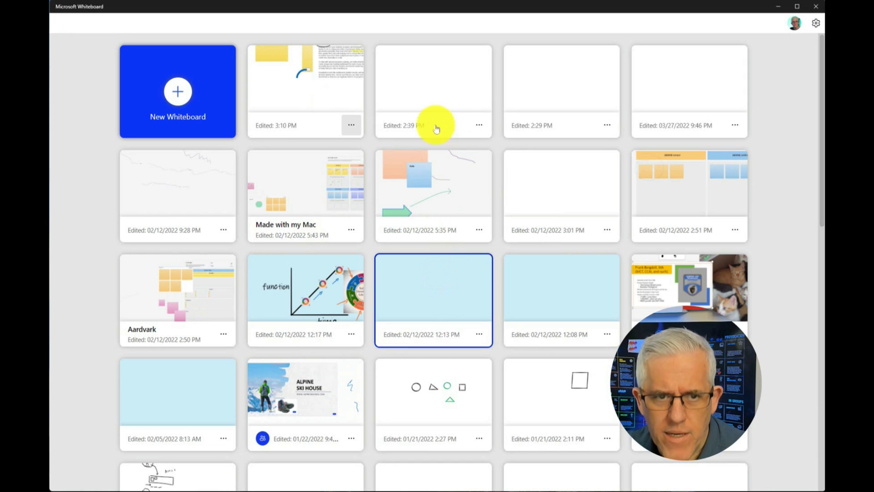
Step: Rename the 2:39 PM whiteboard to _AAAAA
left_click(481, 126)
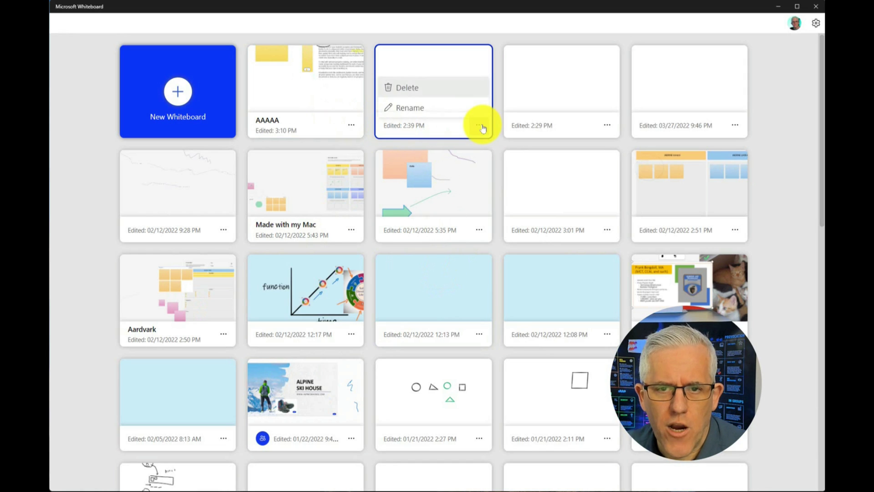
left_click(419, 103)
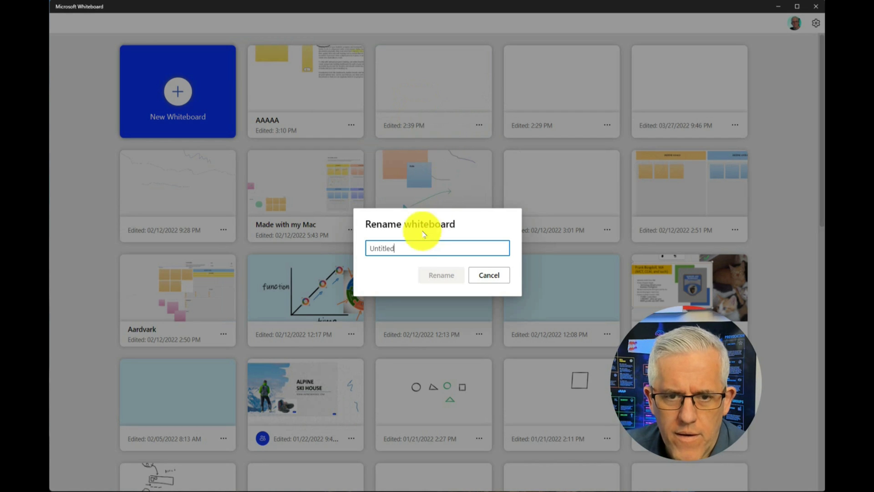
key("ctrl+a")
key("BackSpace")
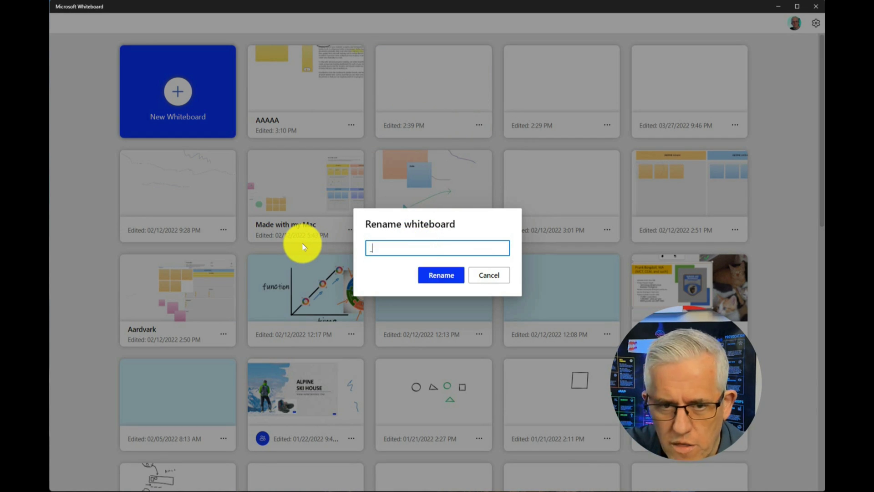
type("_AAAAA")
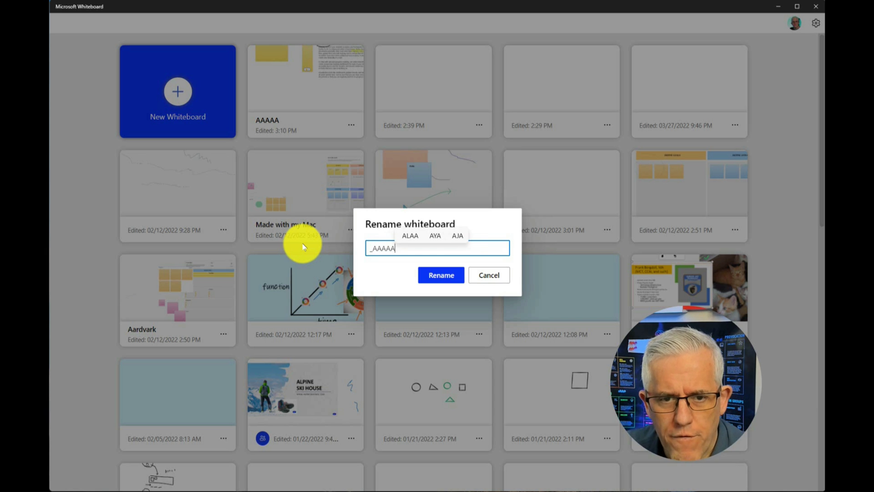
left_click(444, 276)
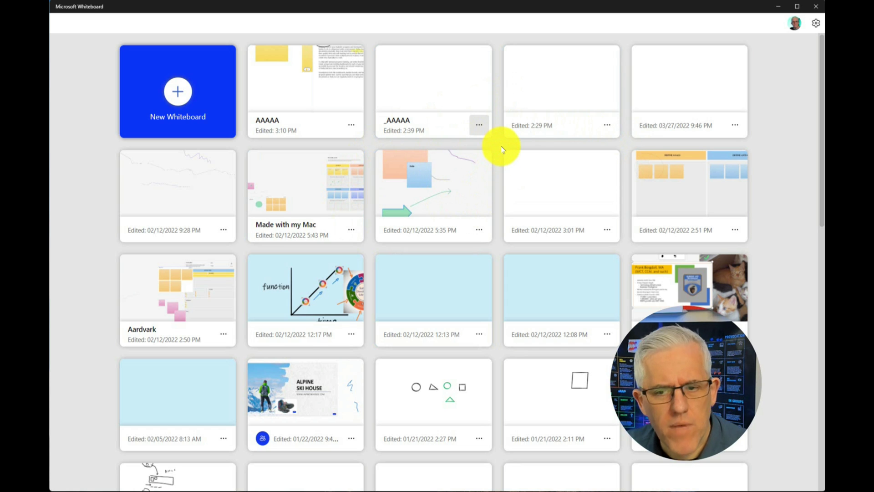
Step: Create a new blank whiteboard from the New Whiteboard tile on the home screen
left_click(179, 91)
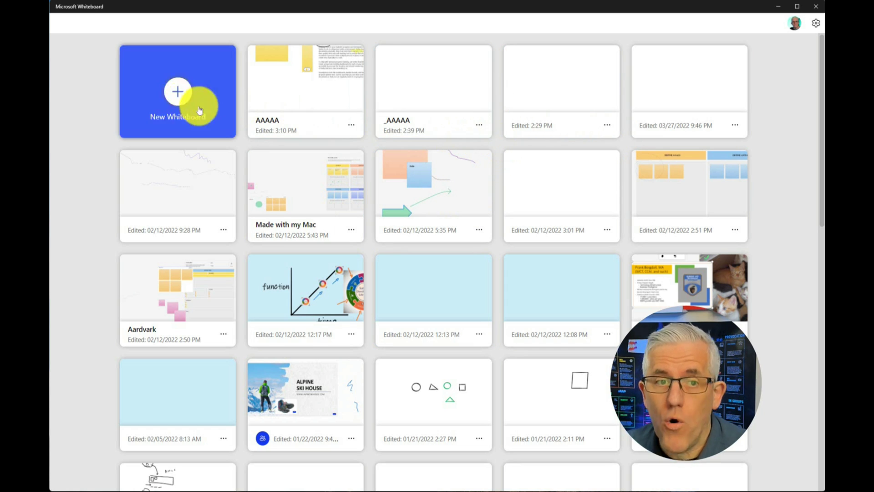